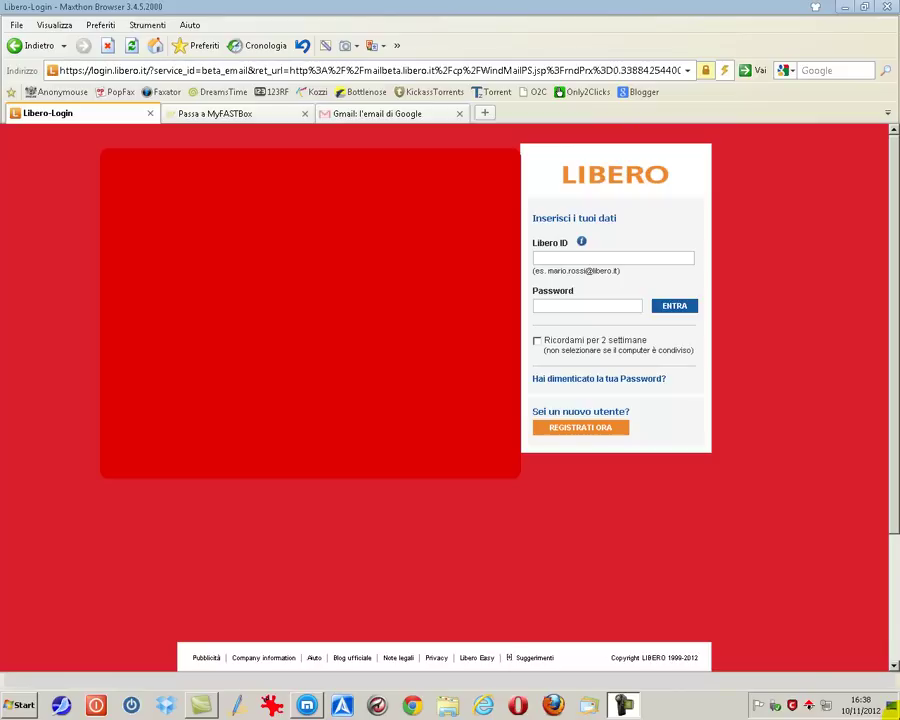
Step: Skip the Libero login fields and open the Registrazione a Libero.it new-account form
left_click(548, 258)
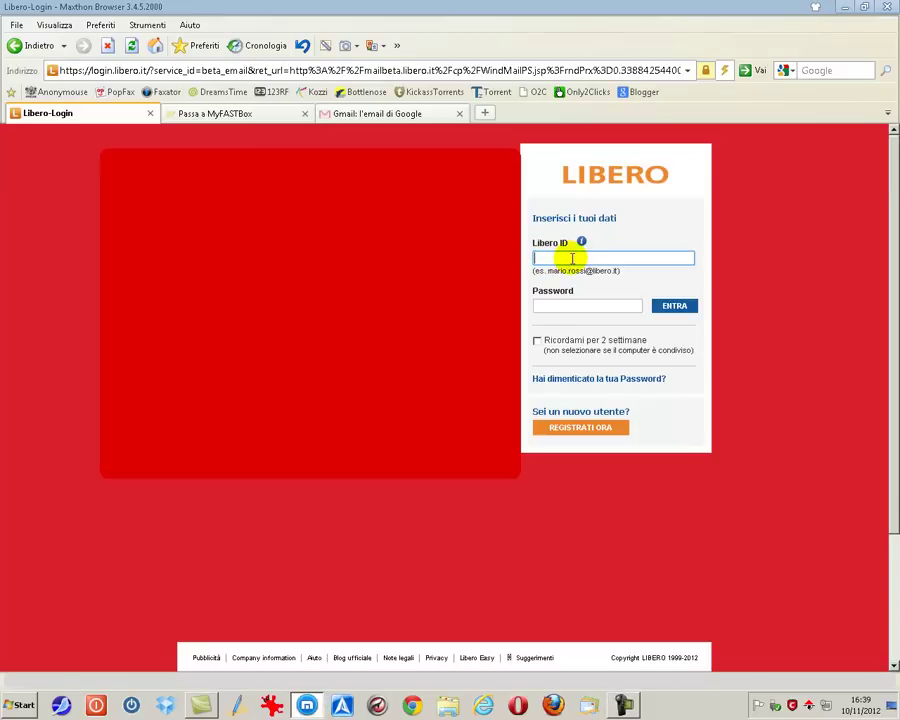
left_click(540, 305)
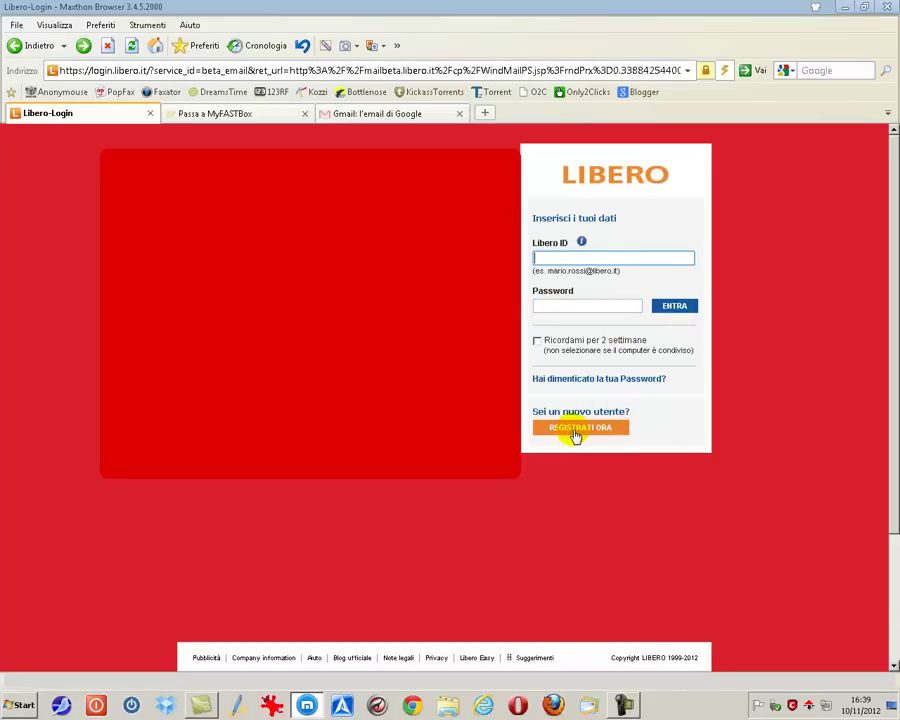
left_click(576, 430)
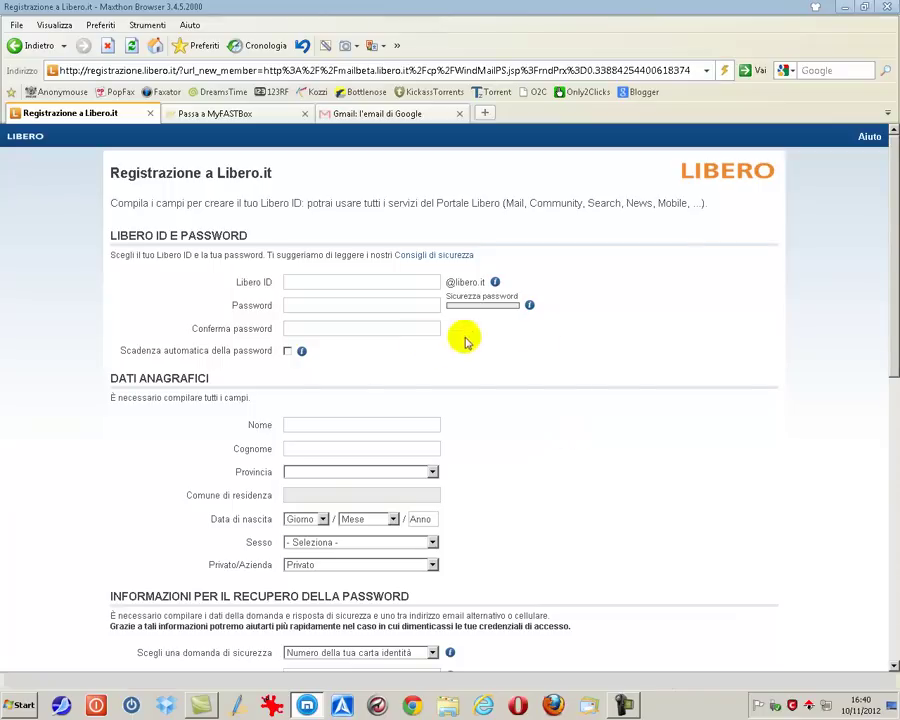
Step: Clear the highlighted services text and enter the desired Libero ID
left_click_drag(707, 207, 502, 206)
left_click(627, 209)
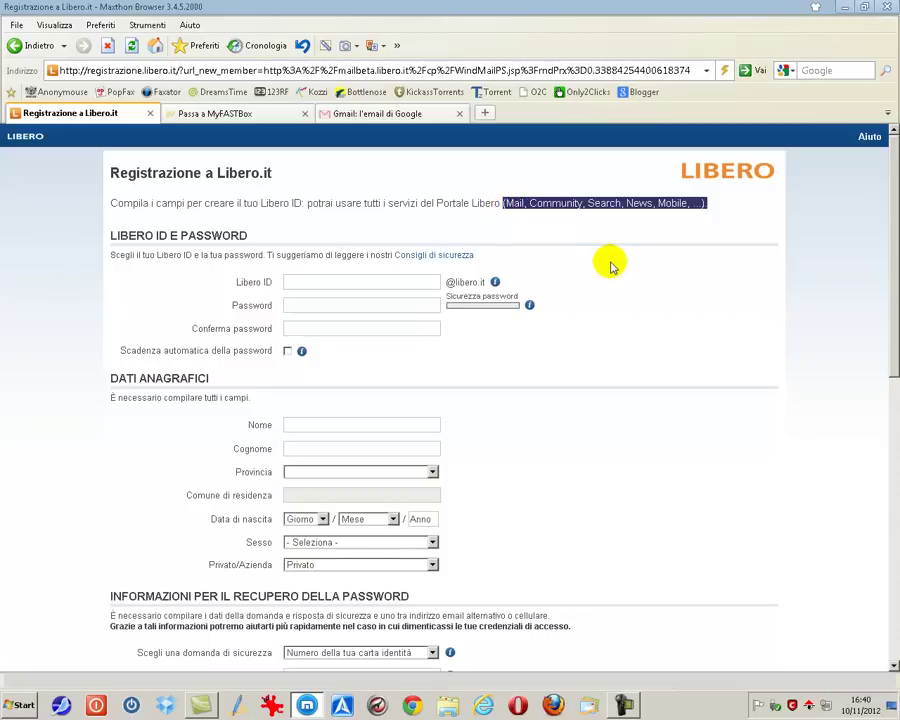
left_click(611, 264)
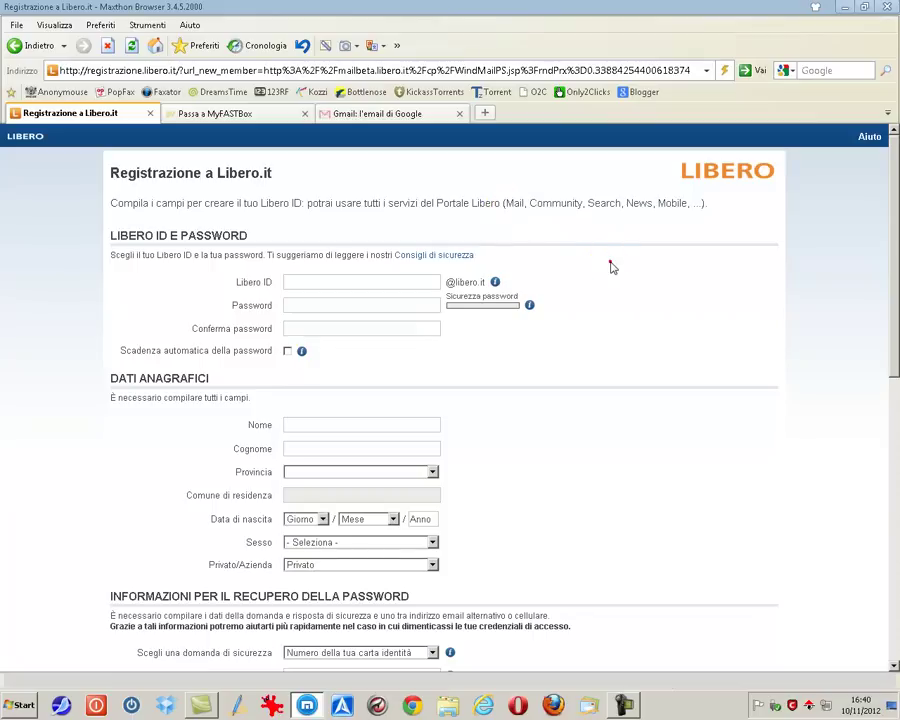
left_click(318, 284)
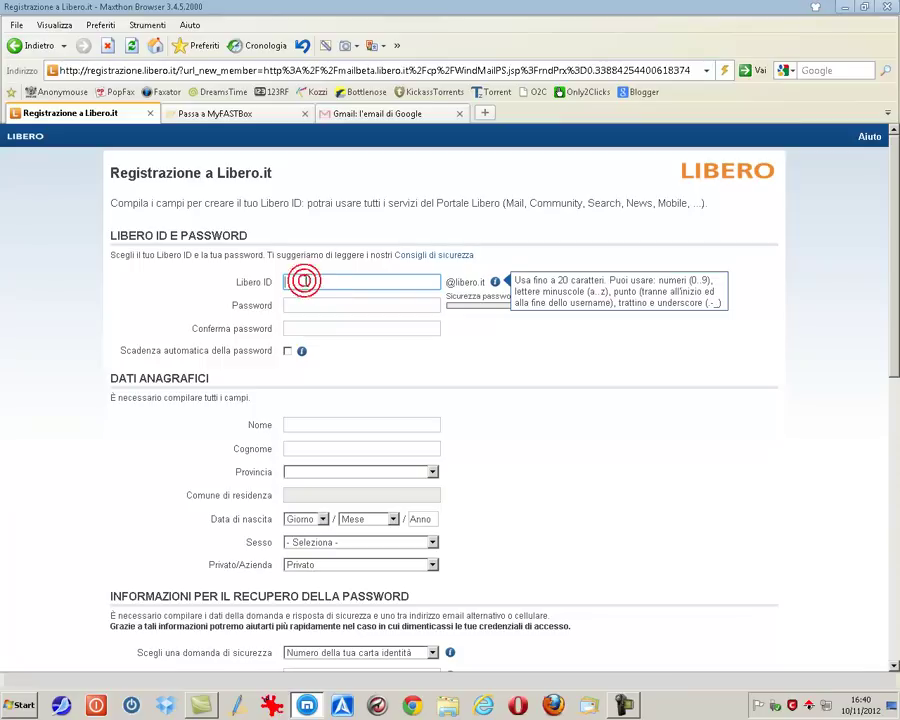
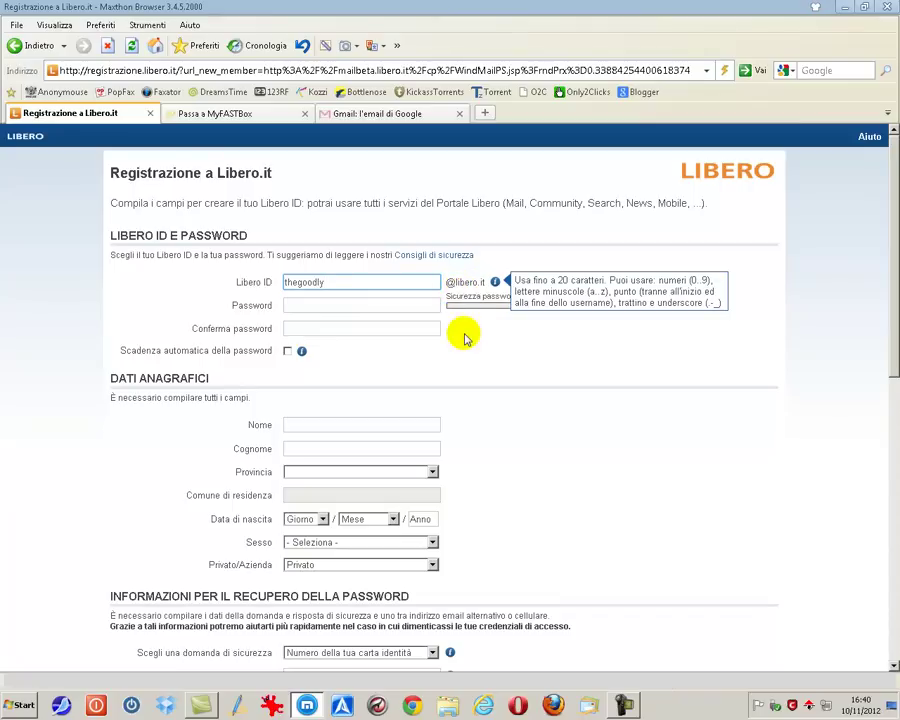
Step: Enter a password, lengthen it until rated Sicura, and retype it in Conferma password
left_click(371, 312)
left_click(365, 306)
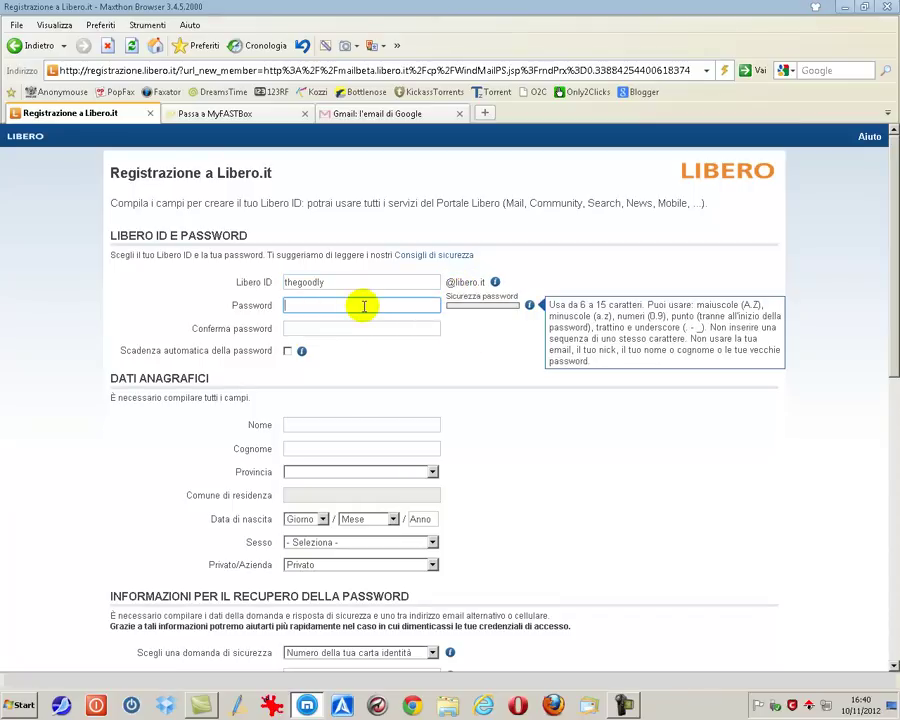
type("•••••••••")
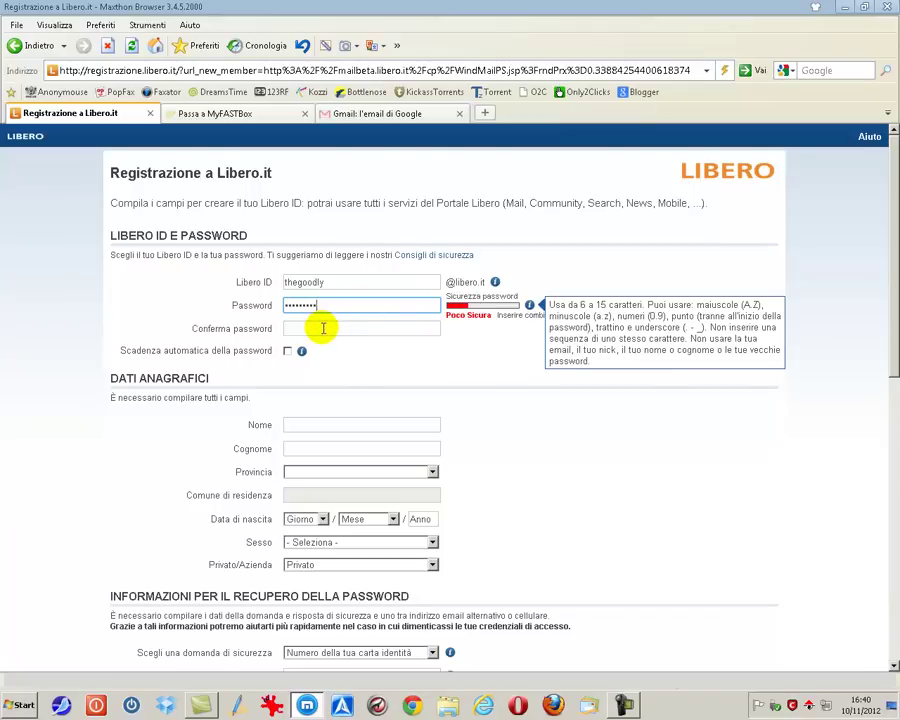
left_click(323, 328)
type("•••••••••")
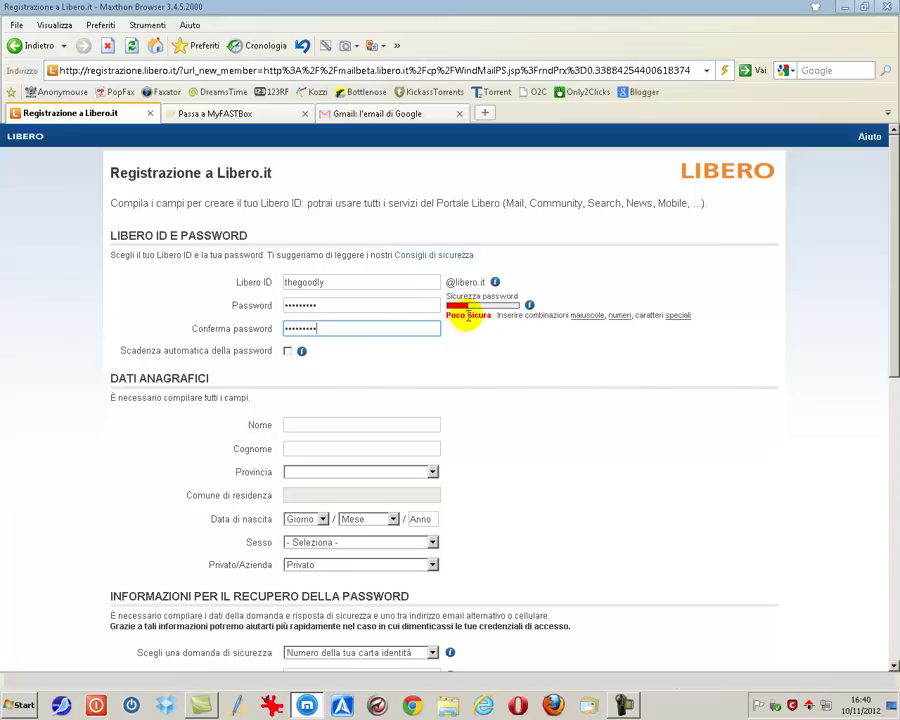
left_click(364, 305)
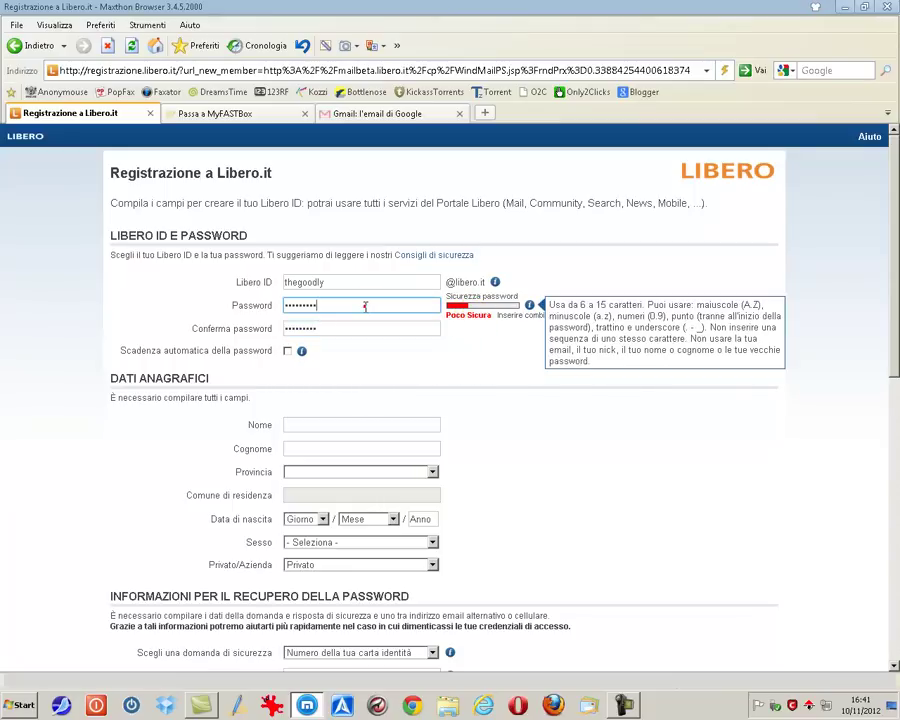
type("••••")
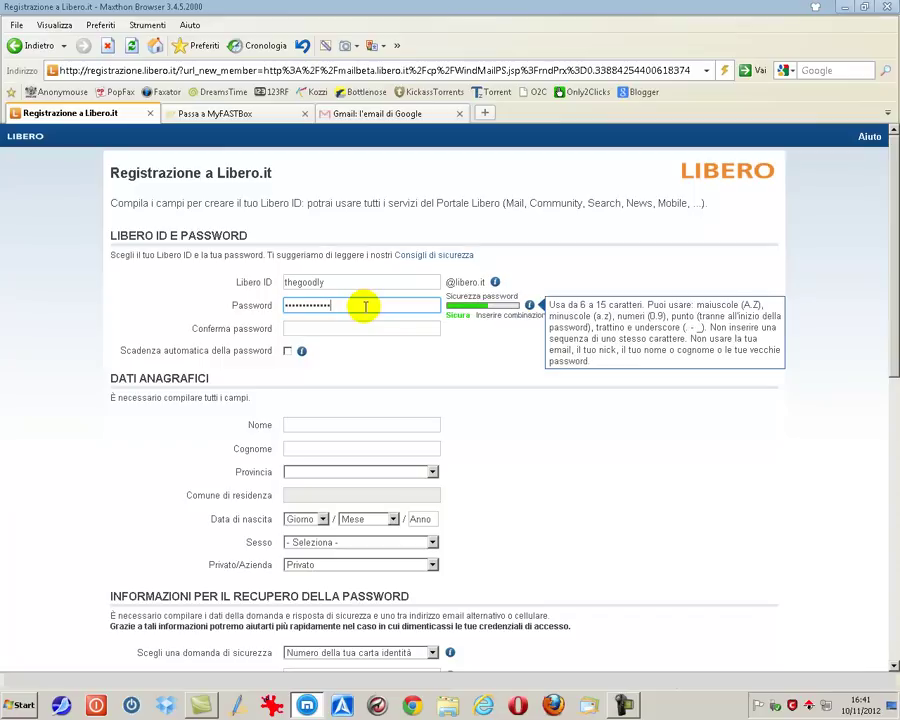
left_click(356, 326)
type("••••••••••")
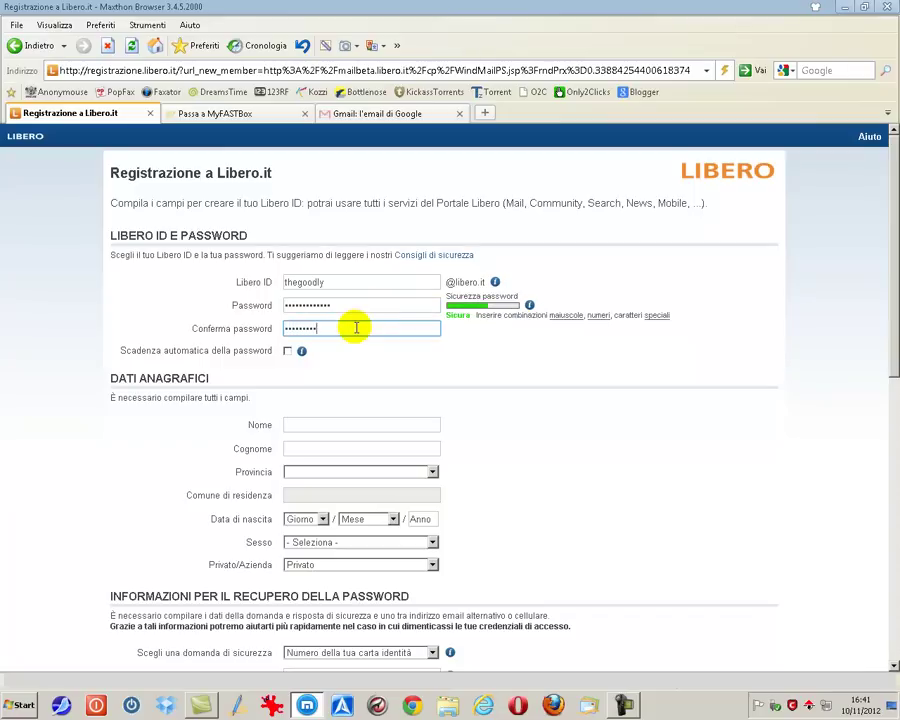
type("••••")
Step: Fill in the first name and surname fields
left_click(311, 425)
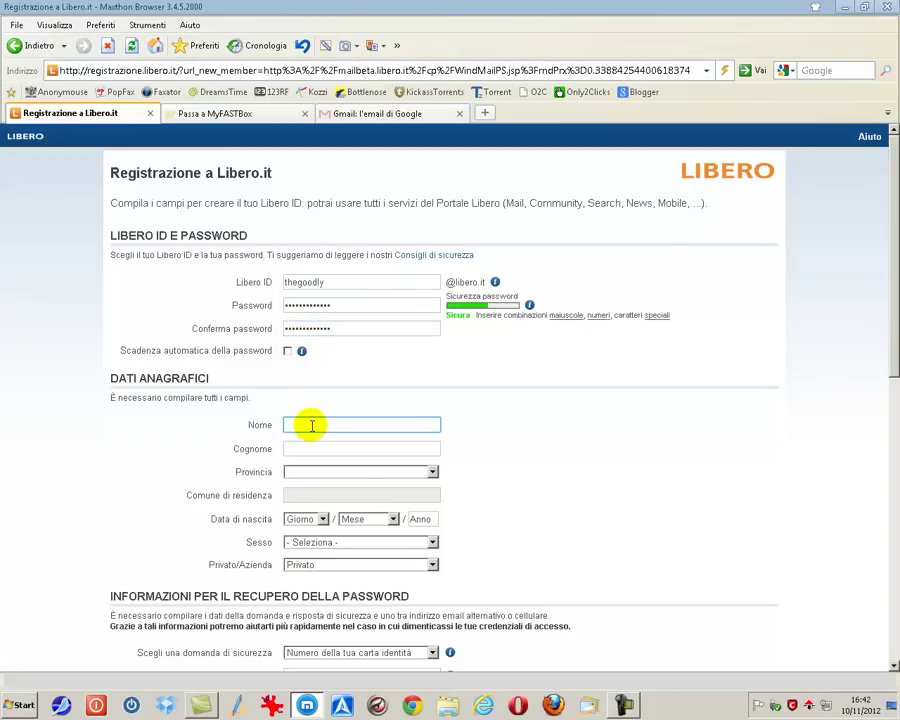
type("carlo")
key("Tab")
type("t")
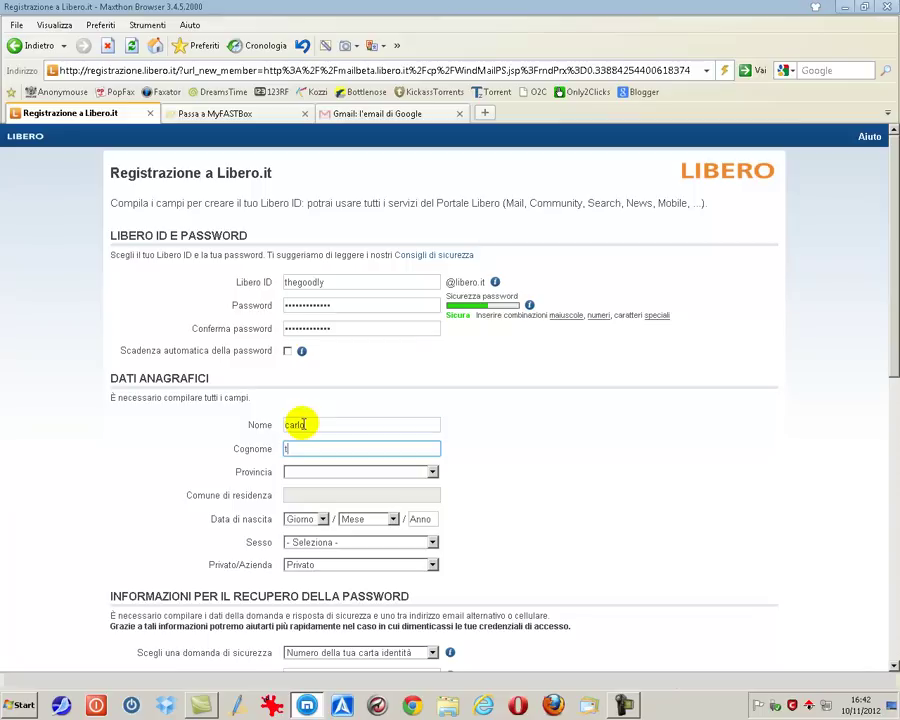
type("hegoodly")
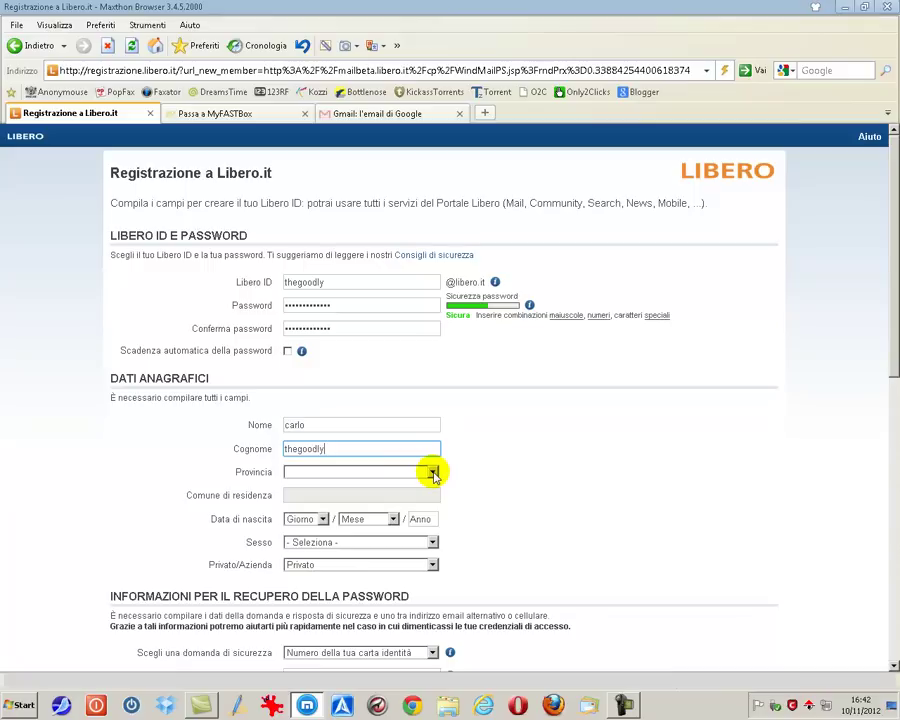
Step: Set the province to RM and the town of residence to Roma
left_click(434, 476)
scroll(321, 370, "down", 15)
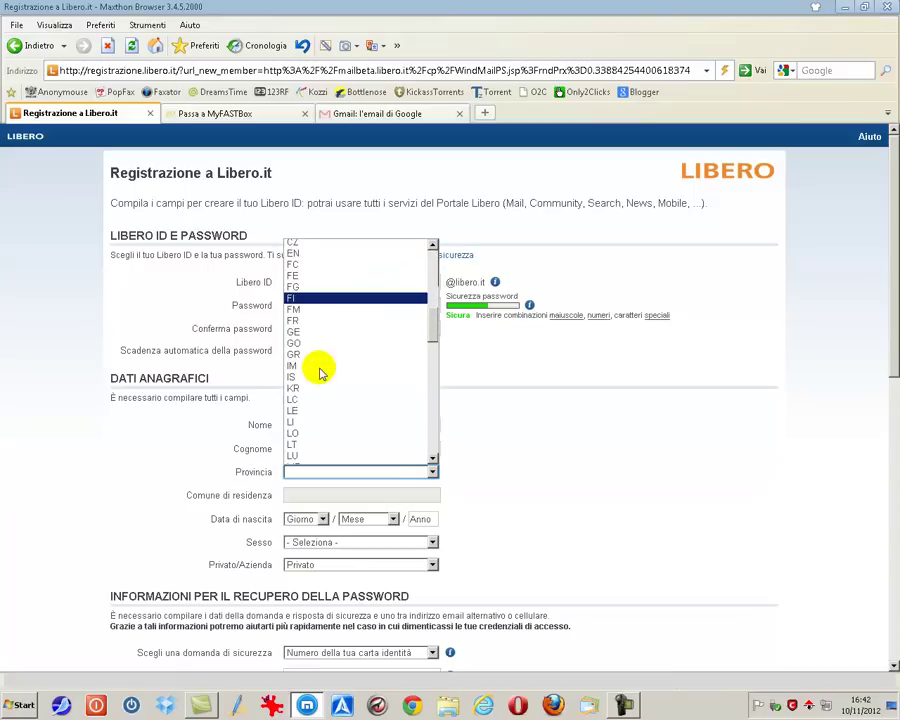
scroll(321, 372, "down", 5)
left_click(362, 458)
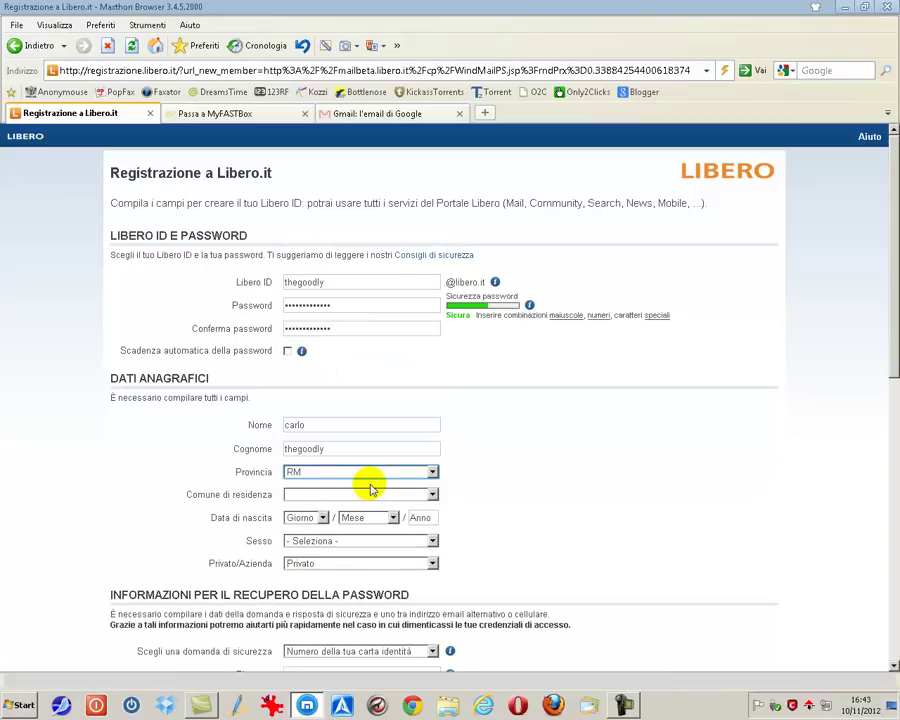
left_click(434, 495)
scroll(374, 358, "down", 20)
scroll(375, 360, "down", 3)
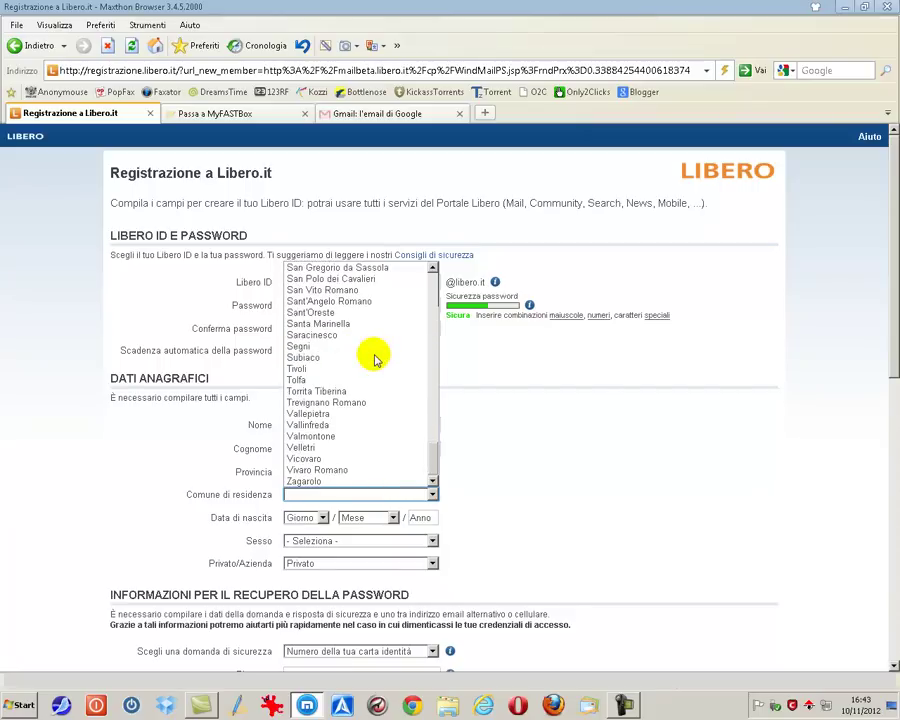
scroll(375, 360, "up", 6)
left_click(360, 422)
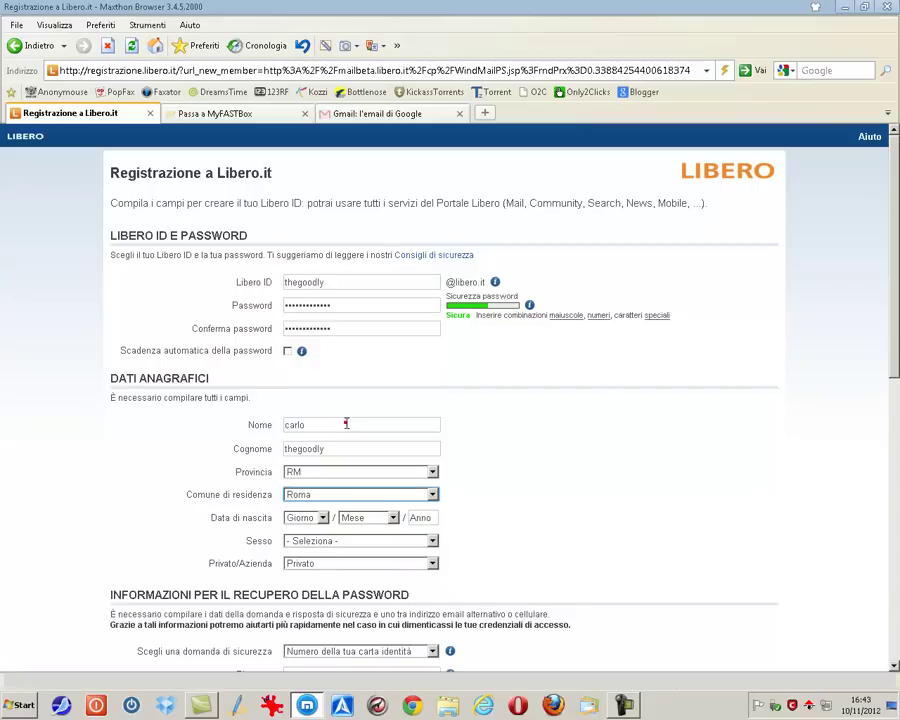
Step: Set the birth date to 01 Gennaio 2000
left_click(325, 521)
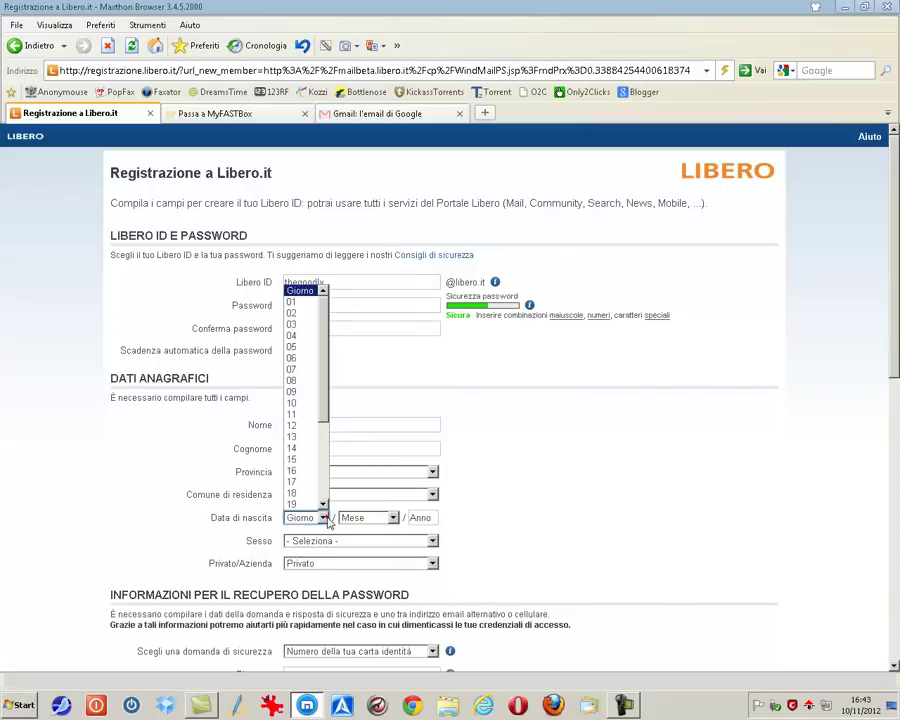
left_click(319, 434)
left_click(393, 518)
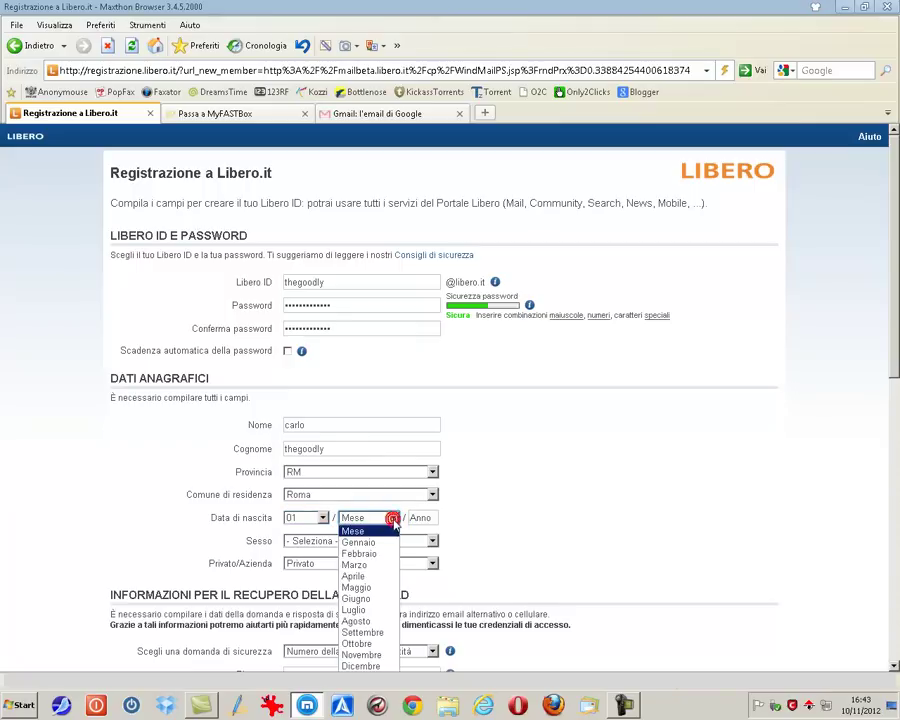
left_click(362, 541)
left_click(423, 517)
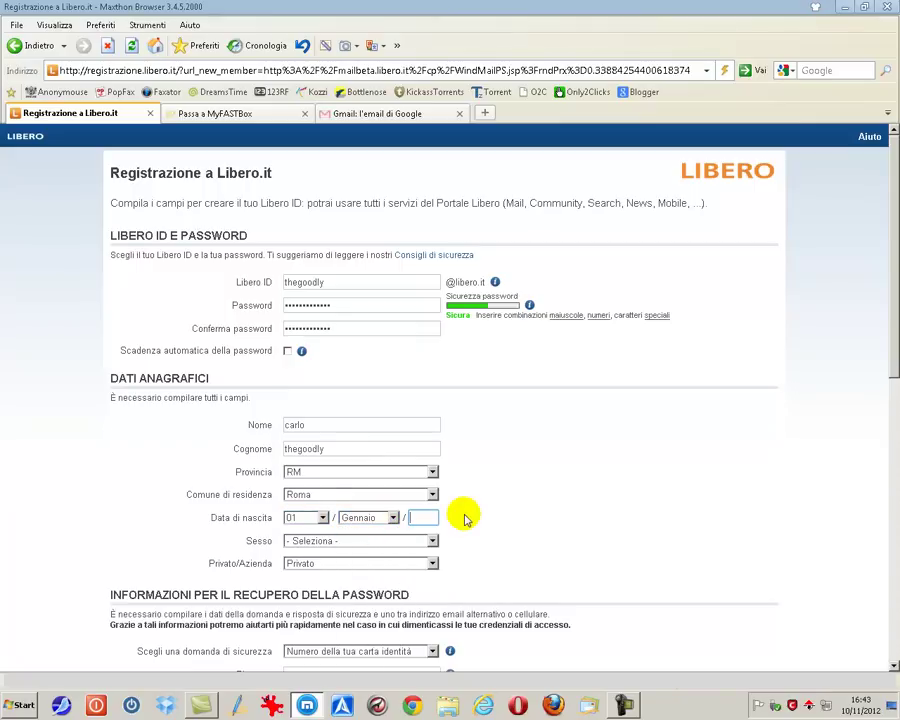
type("2000")
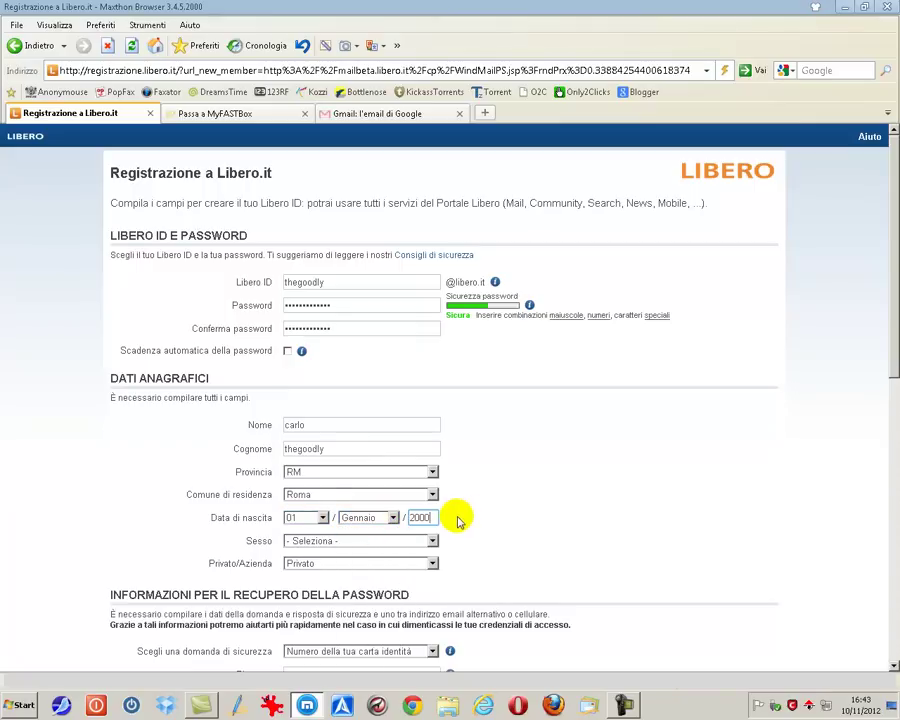
Step: Choose Maschio as the sex and keep the account type Privato
left_click(434, 540)
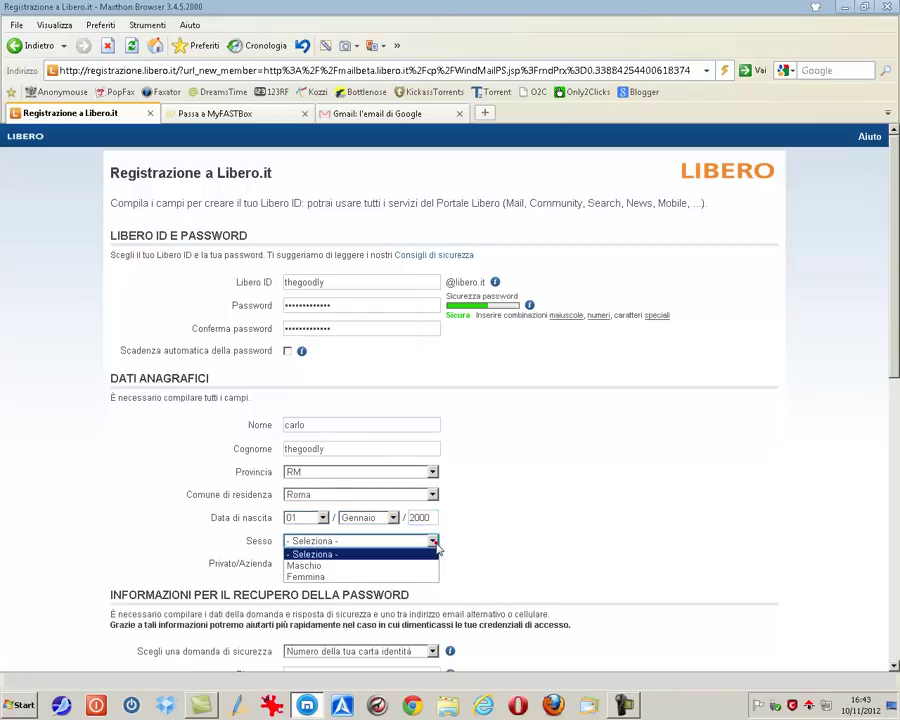
left_click(403, 567)
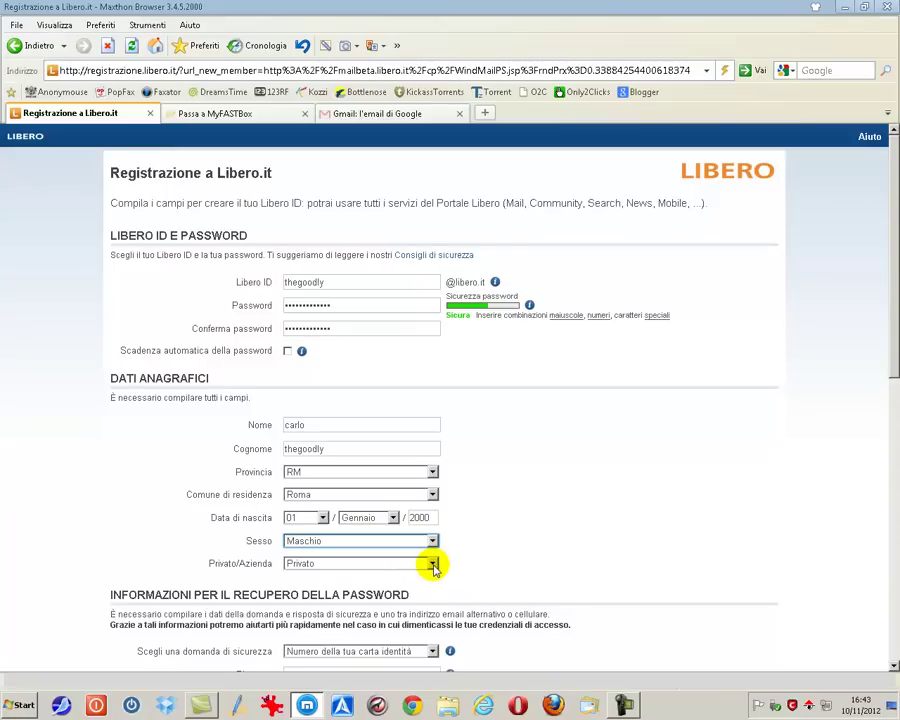
left_click(434, 565)
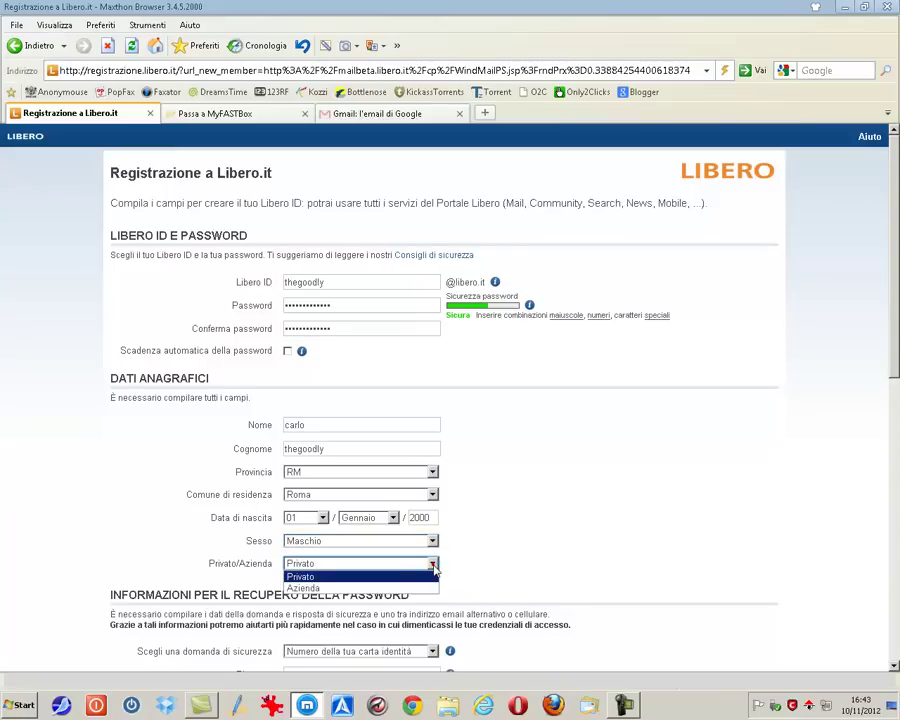
left_click(349, 578)
Step: Choose a custom security question and enter 'il nome del tuo sito'
scroll(532, 564, "down", 4)
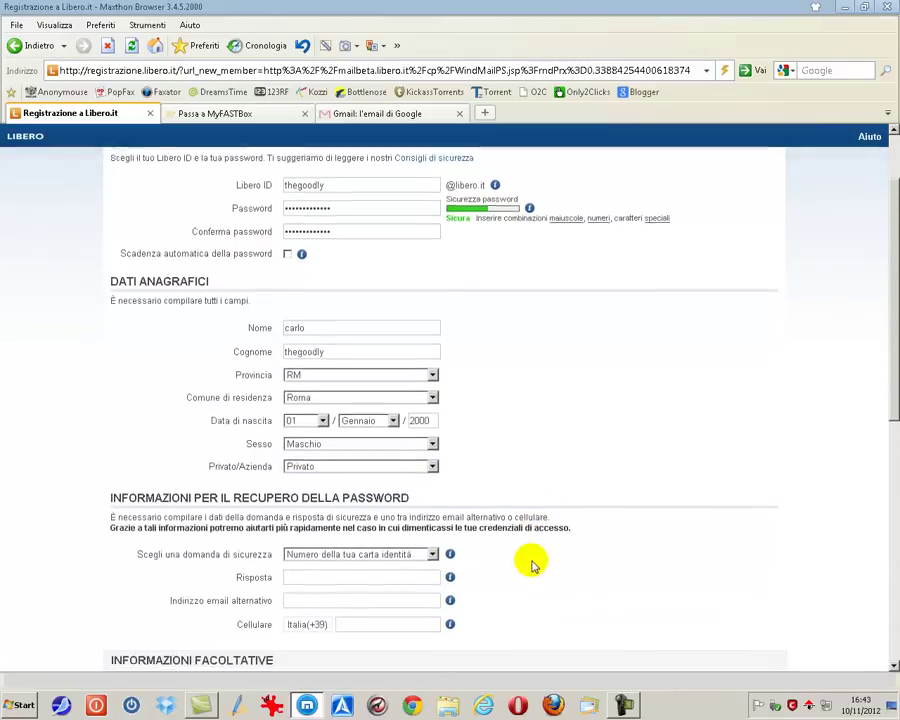
scroll(532, 564, "down", 2)
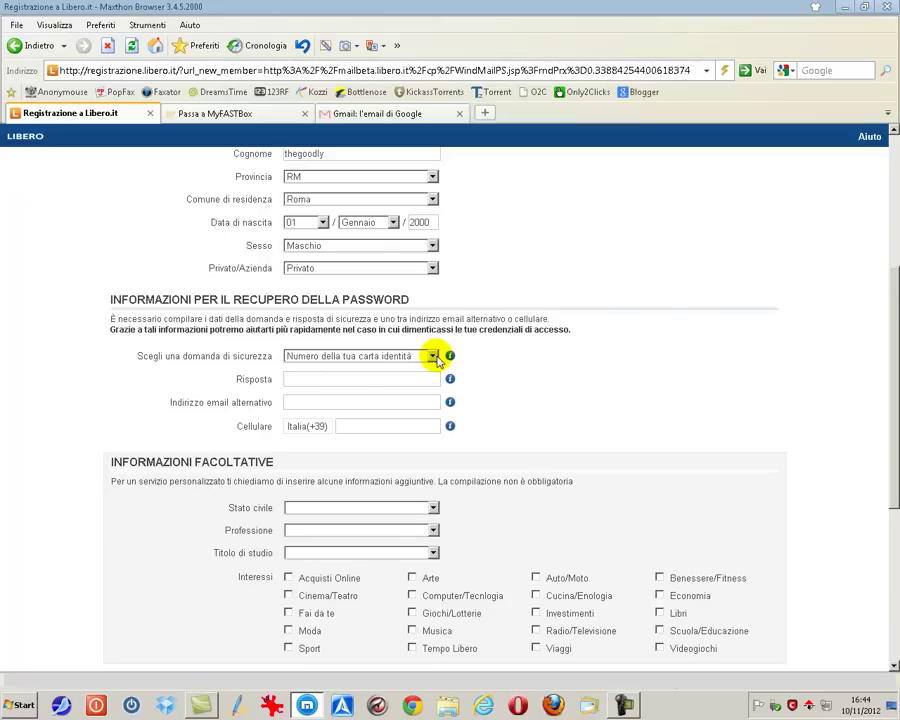
left_click(433, 357)
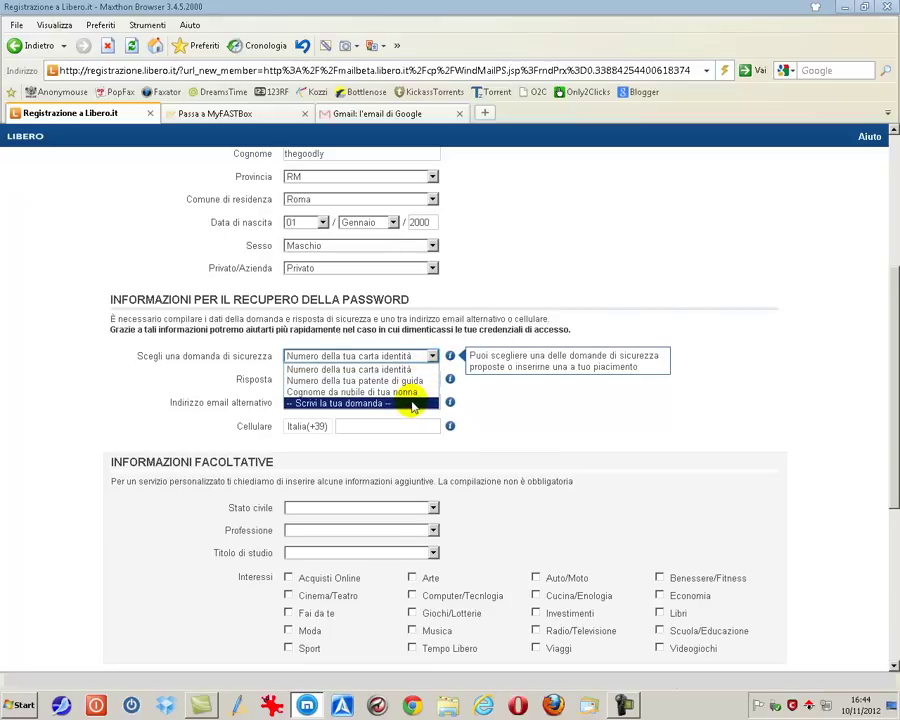
left_click(412, 404)
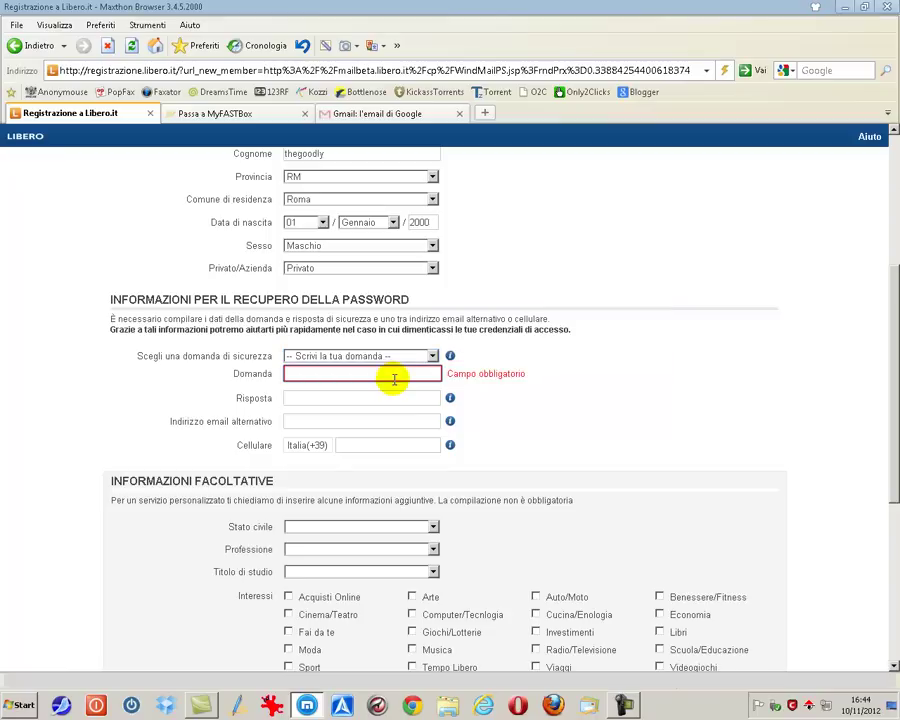
left_click(394, 376)
type("il nom")
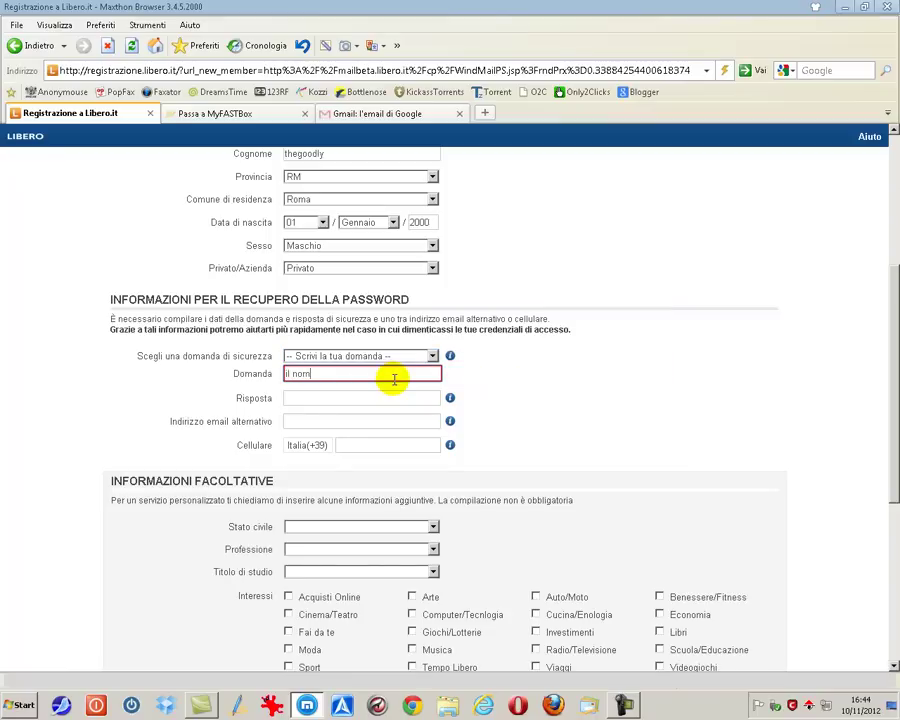
type("e del tuo sito")
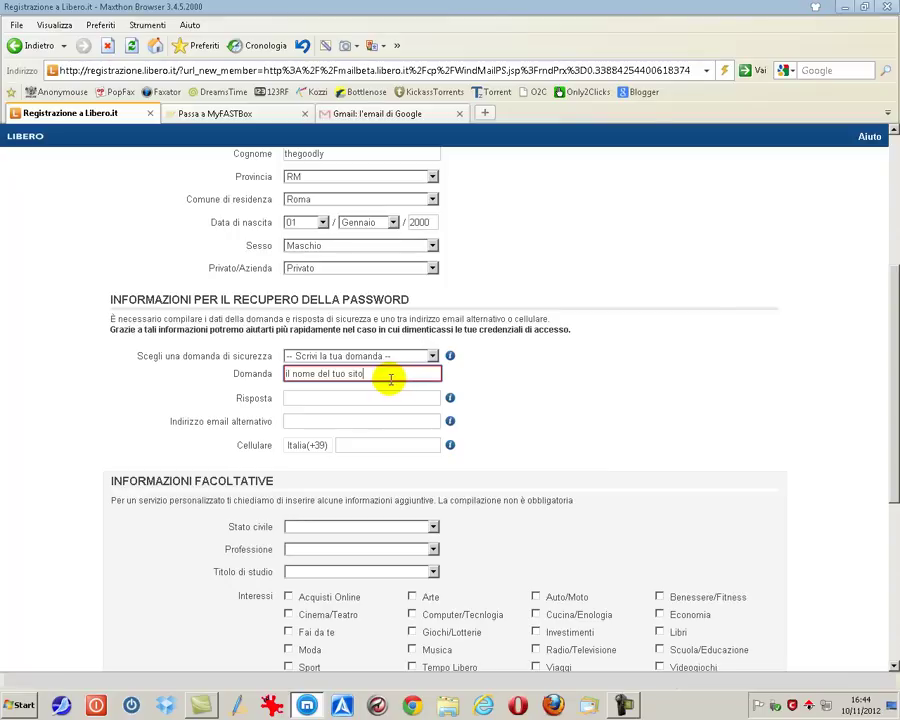
Step: Enter the security answer and the alternative e-mail address
left_click(346, 397)
type("thegoodly.com")
left_click(344, 420)
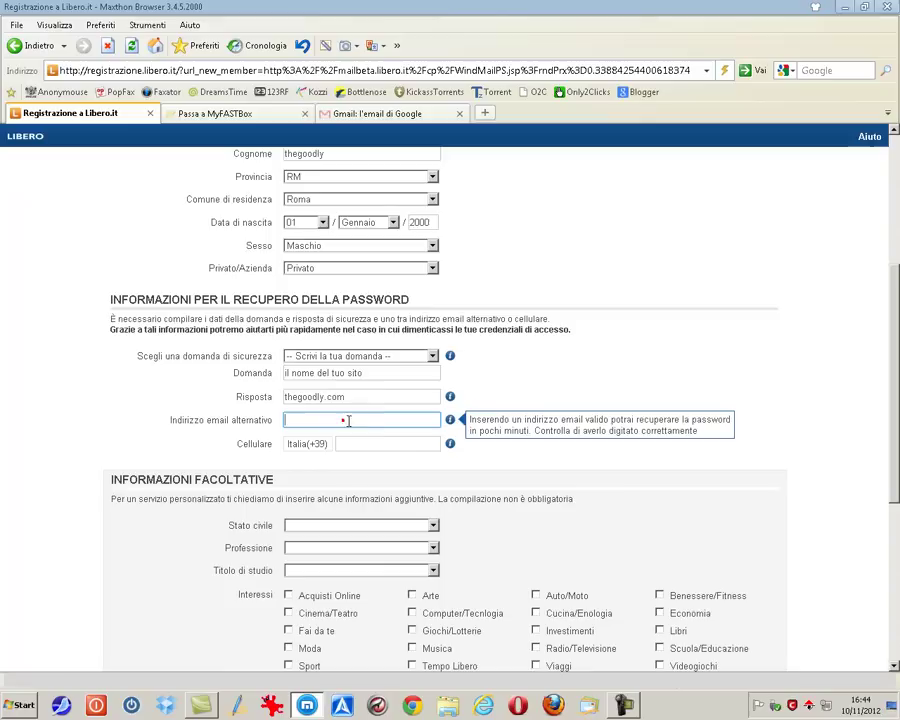
left_click(382, 415)
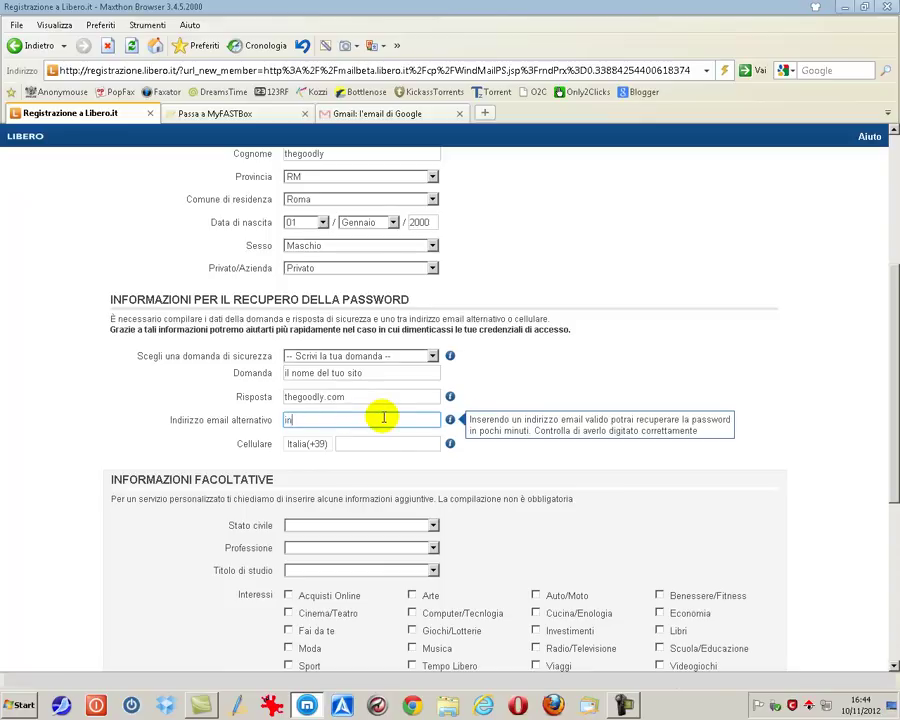
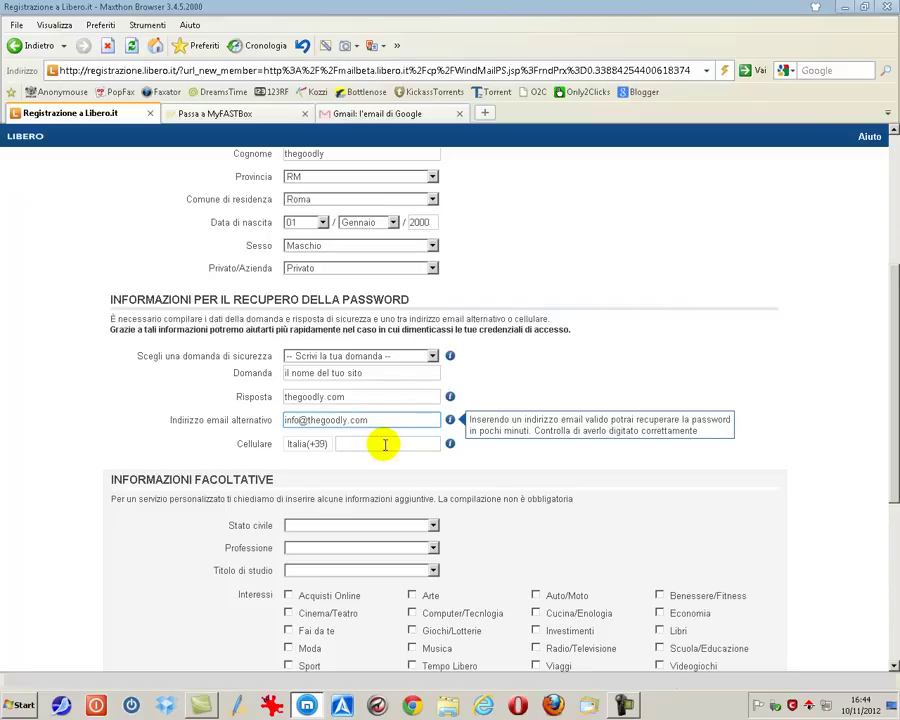
left_click(393, 444)
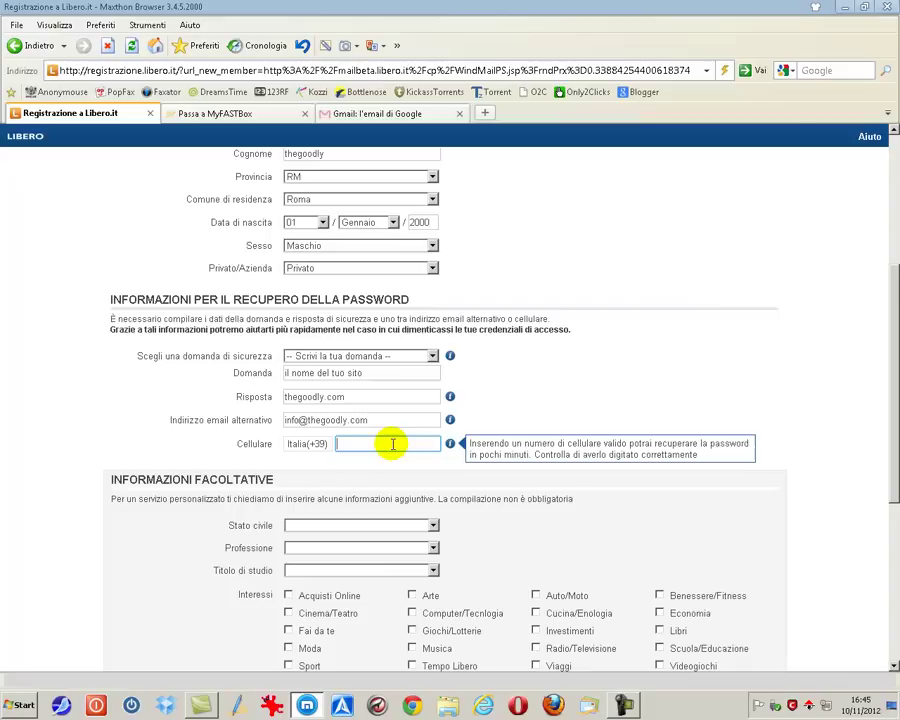
scroll(629, 512, "down", 2)
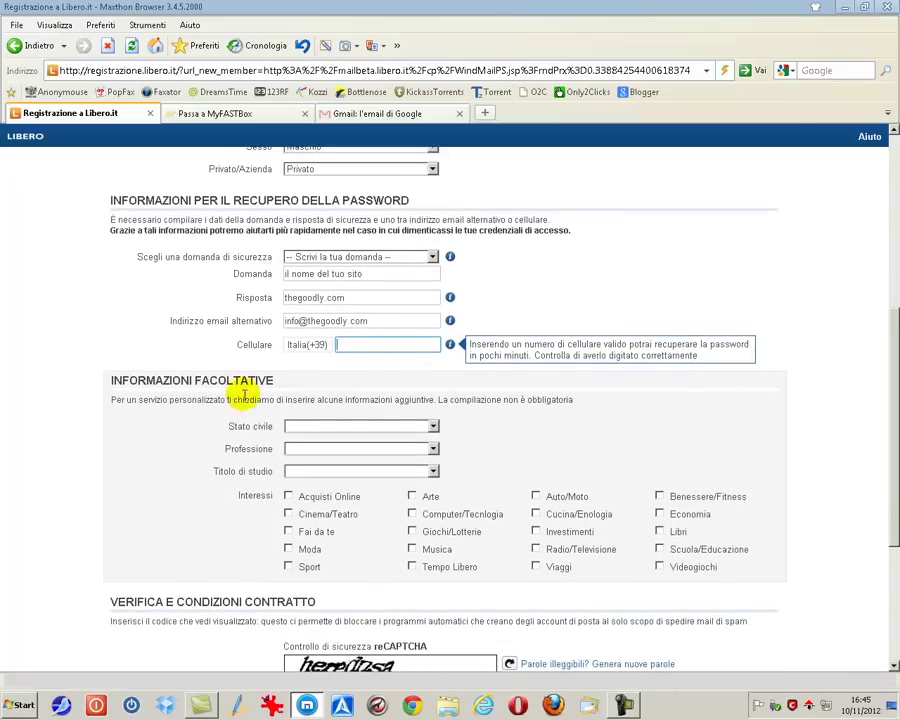
left_click_drag(104, 381, 286, 380)
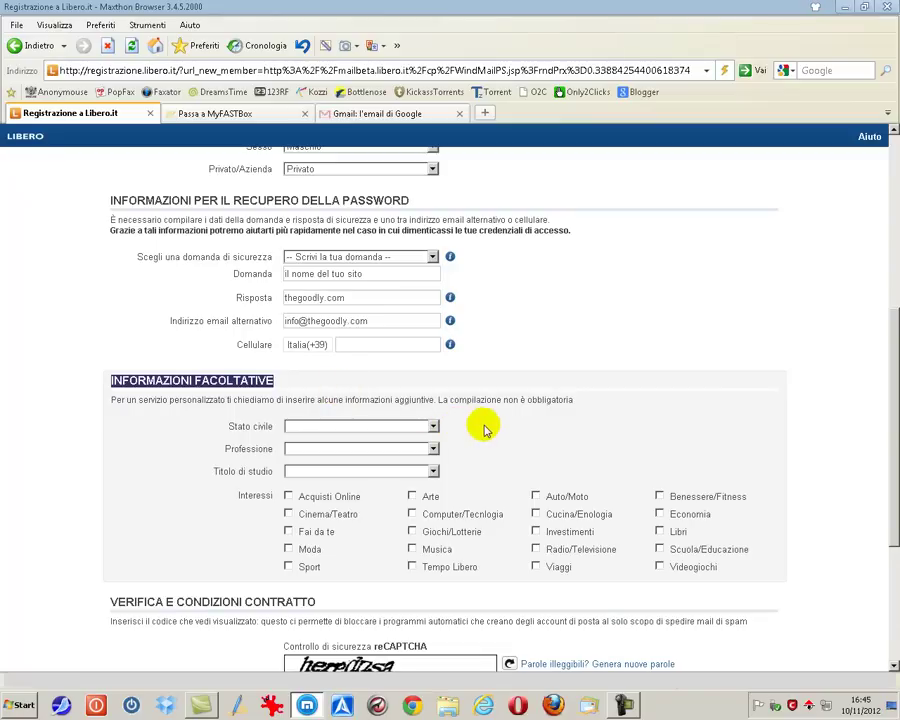
scroll(480, 425, "down", 2)
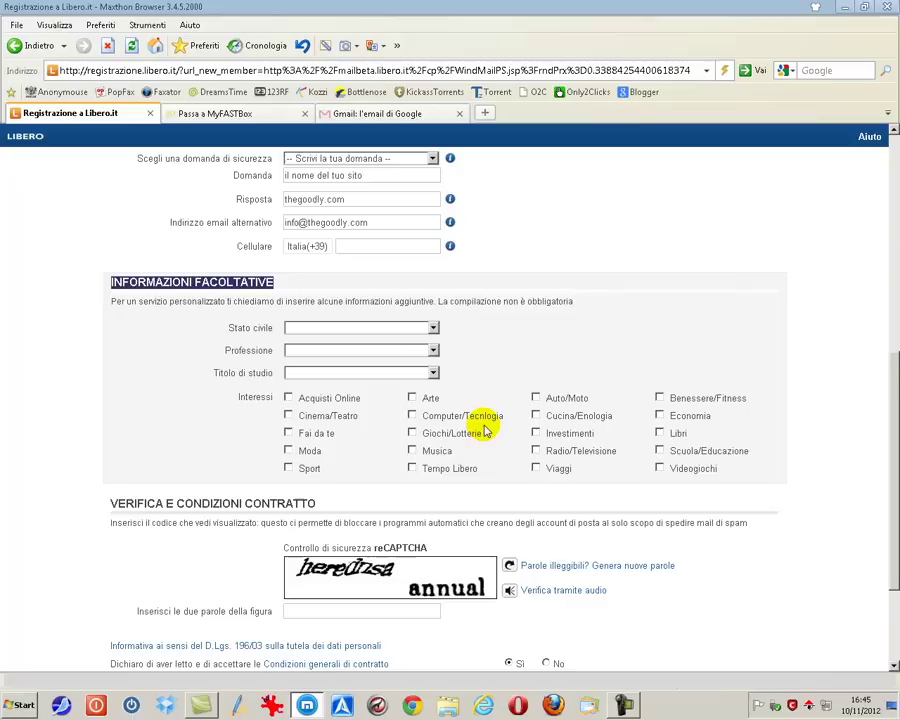
Step: Request a new reCAPTCHA image with different words via Genera nuove parole
scroll(560, 580, "down", 3)
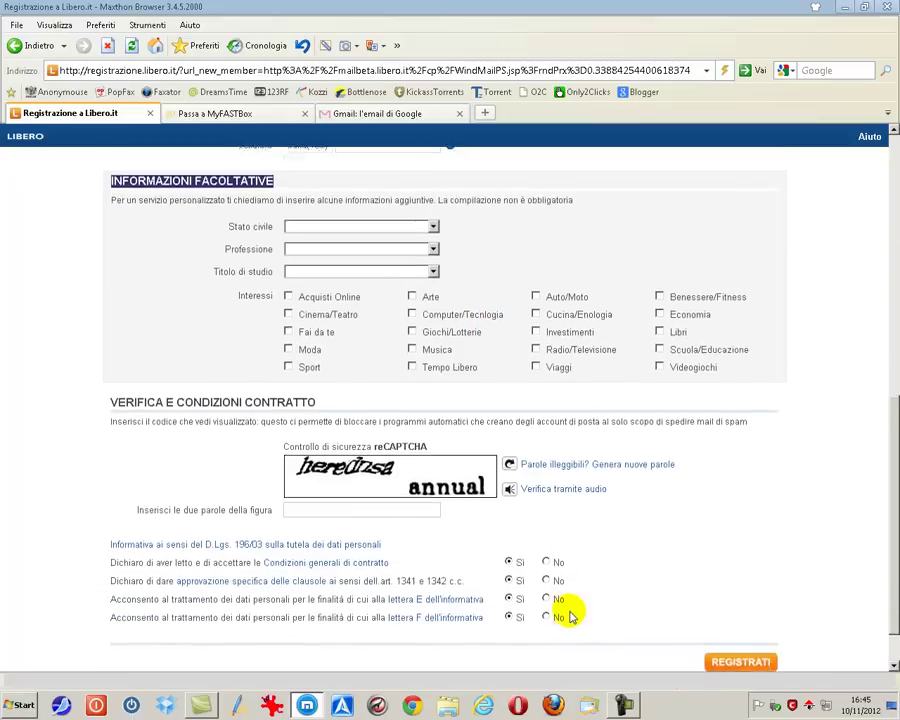
left_click(323, 457)
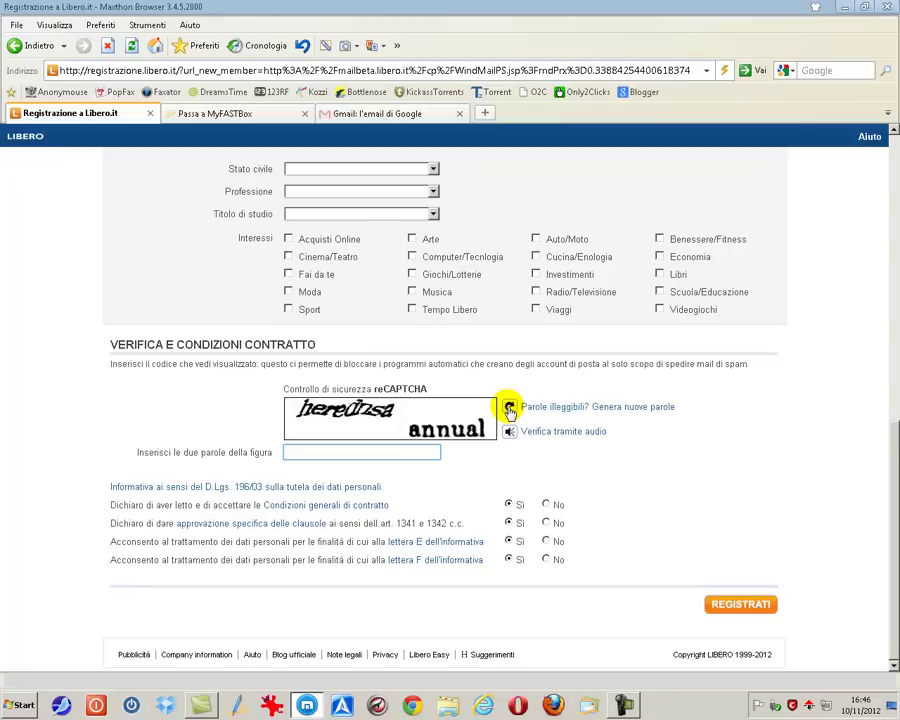
left_click(509, 408)
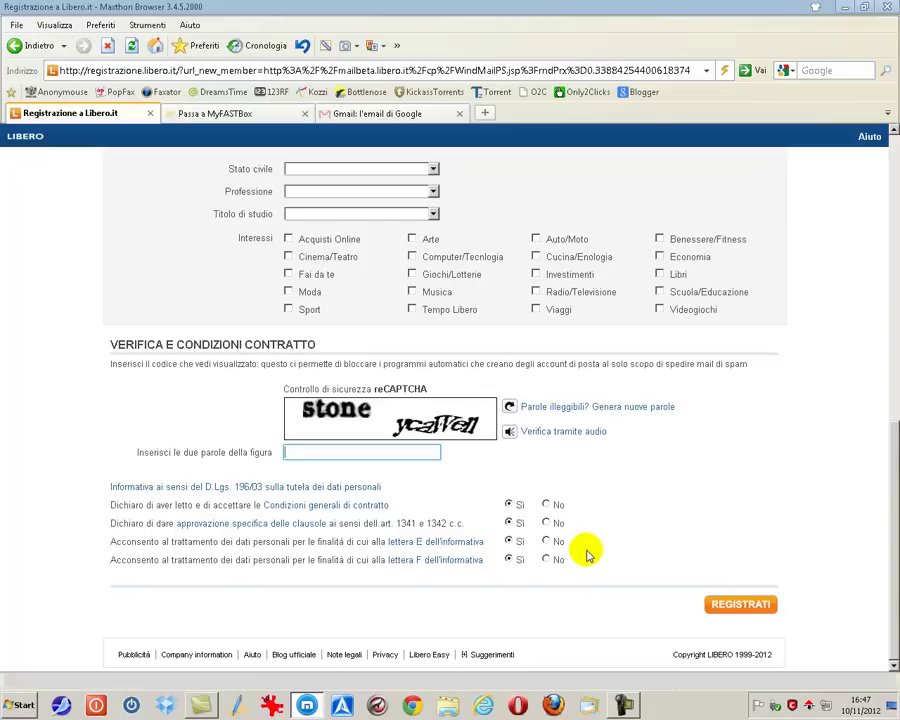
left_click(200, 116)
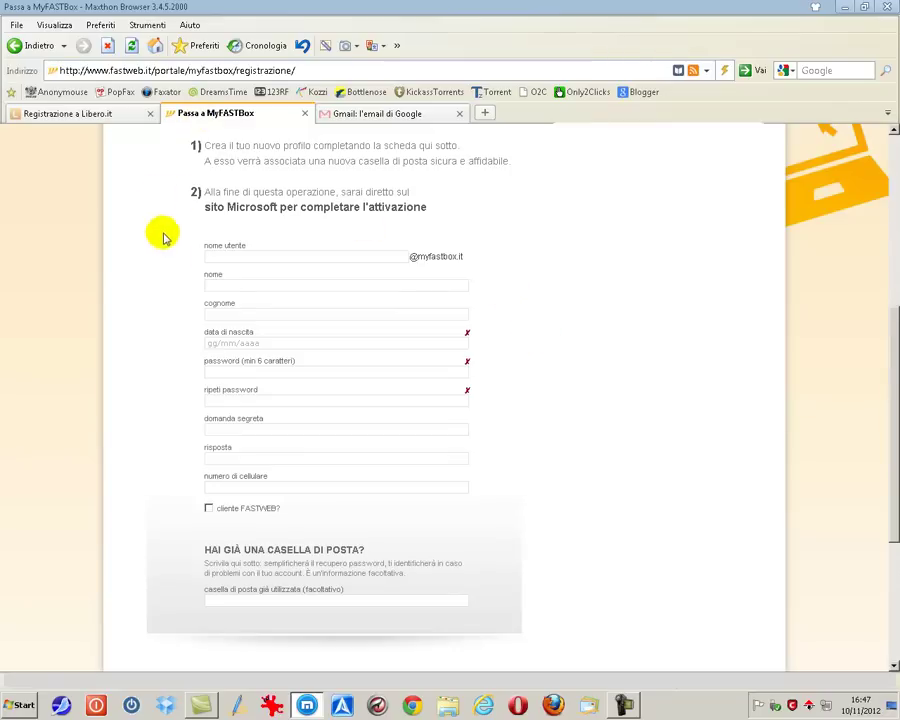
left_click(232, 256)
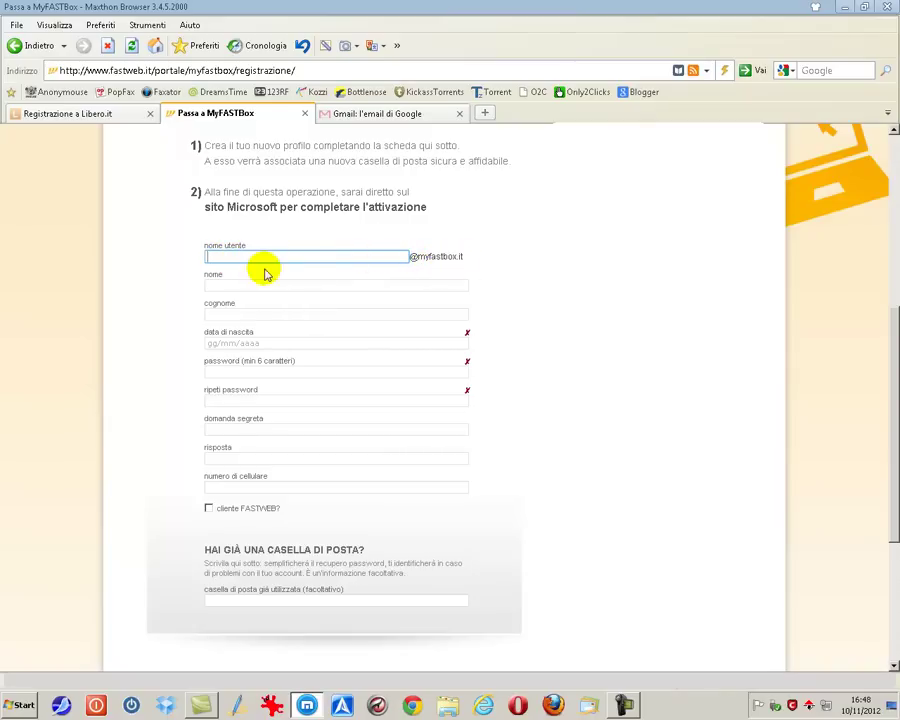
left_click(239, 286)
left_click(234, 311)
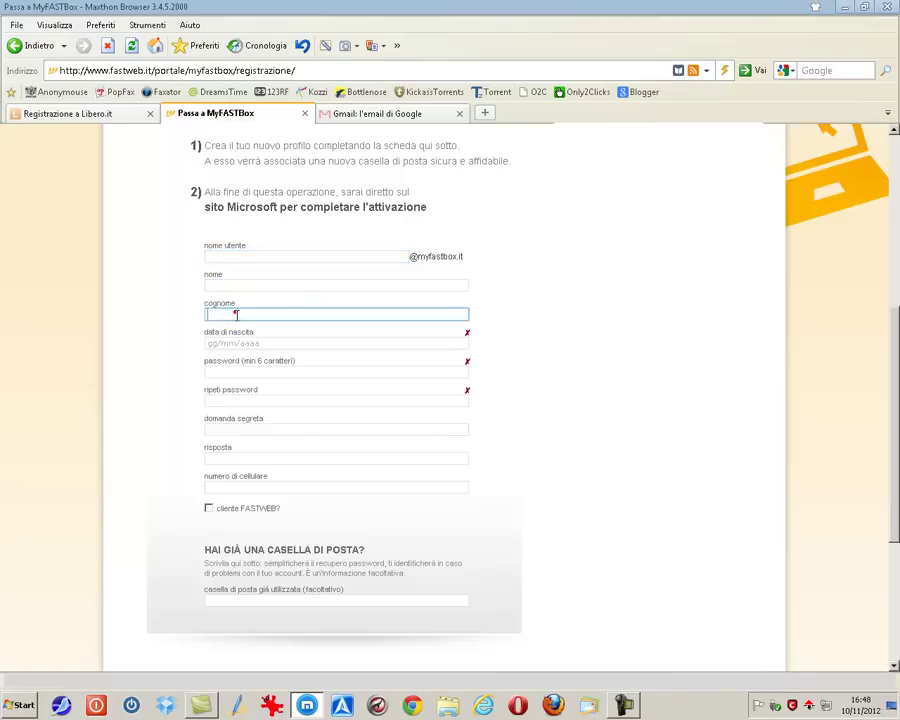
left_click(243, 344)
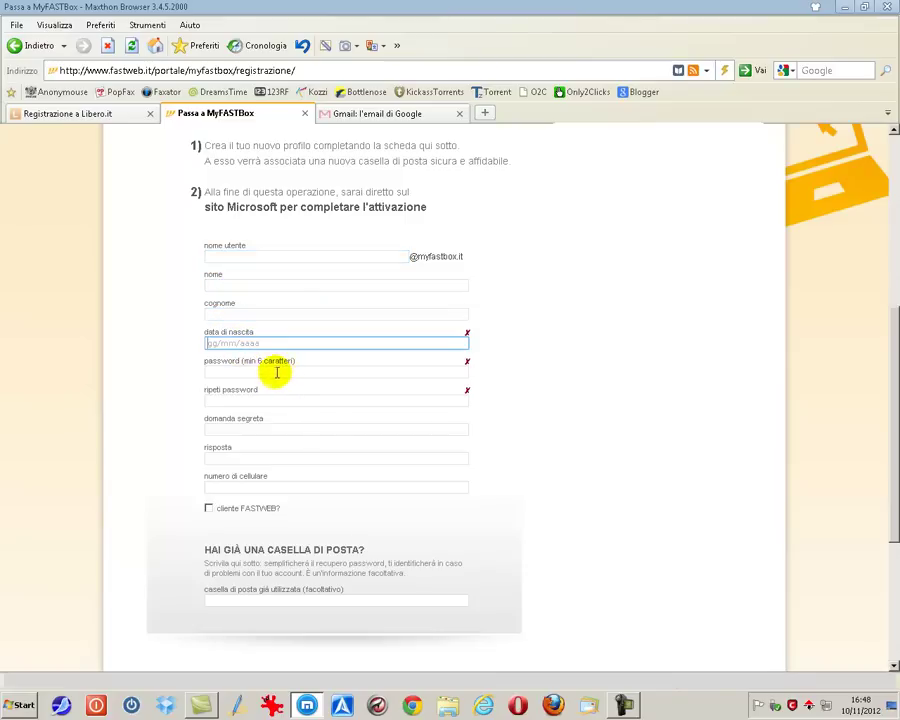
left_click(276, 371)
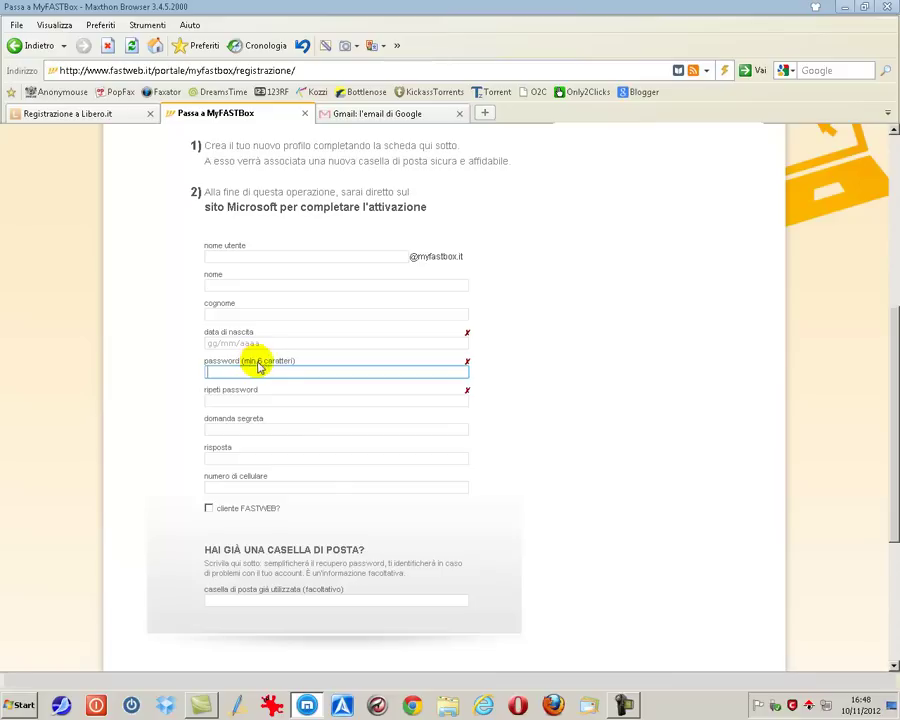
left_click(265, 398)
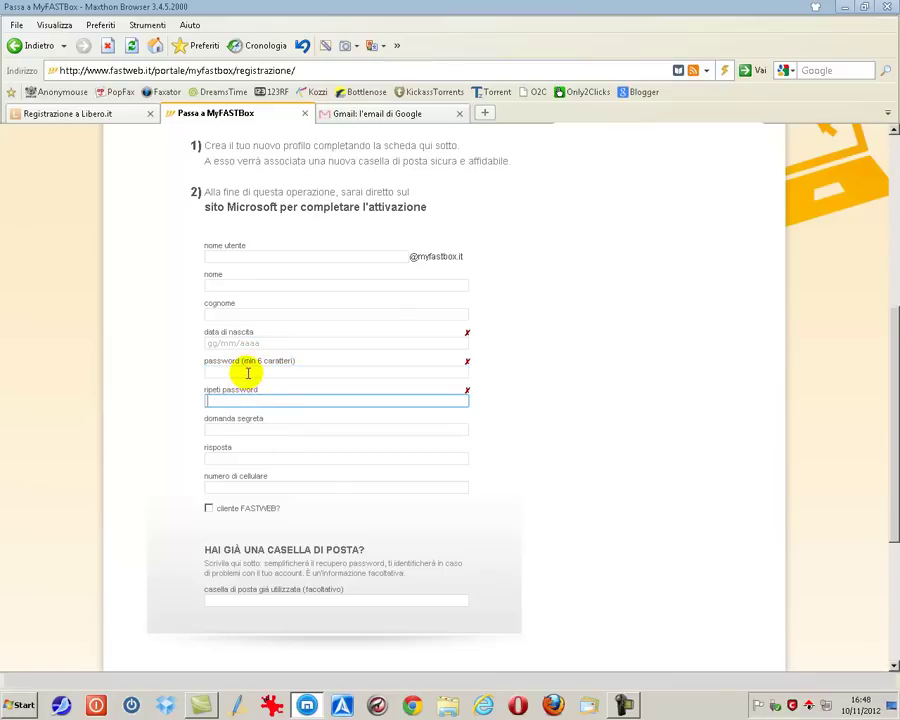
left_click(265, 428)
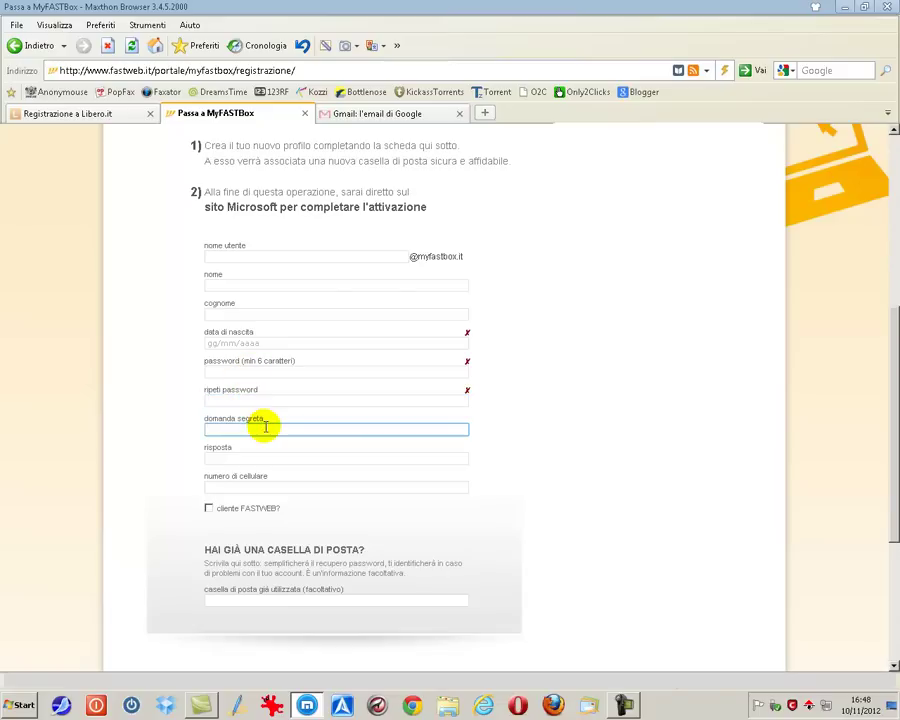
left_click(262, 459)
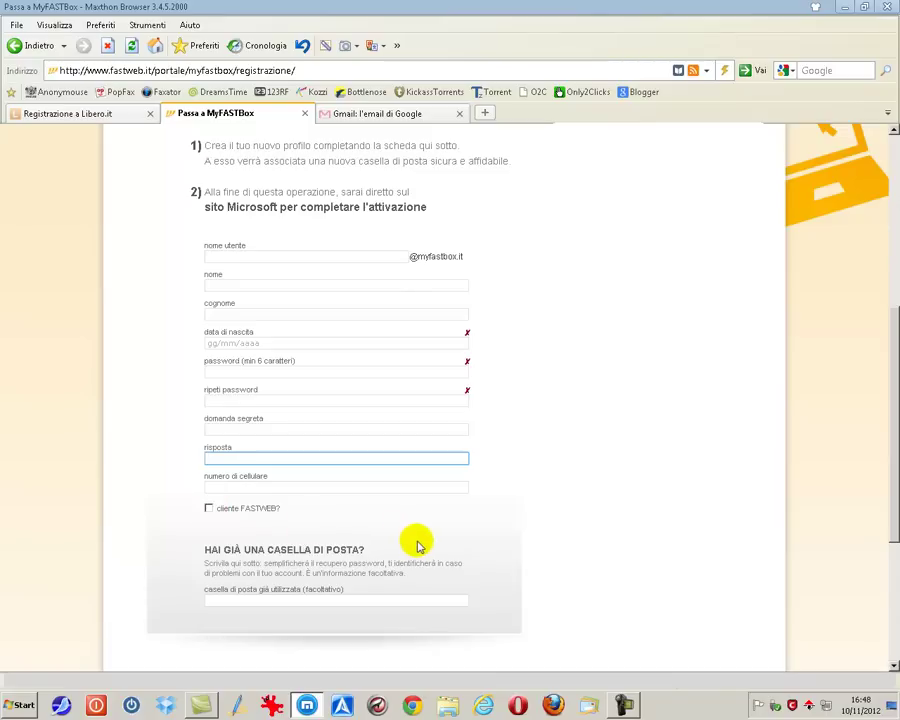
Step: Accept privacy notice points 1 and 2, decline point 3, then switch to Gmail
scroll(420, 546, "down", 2)
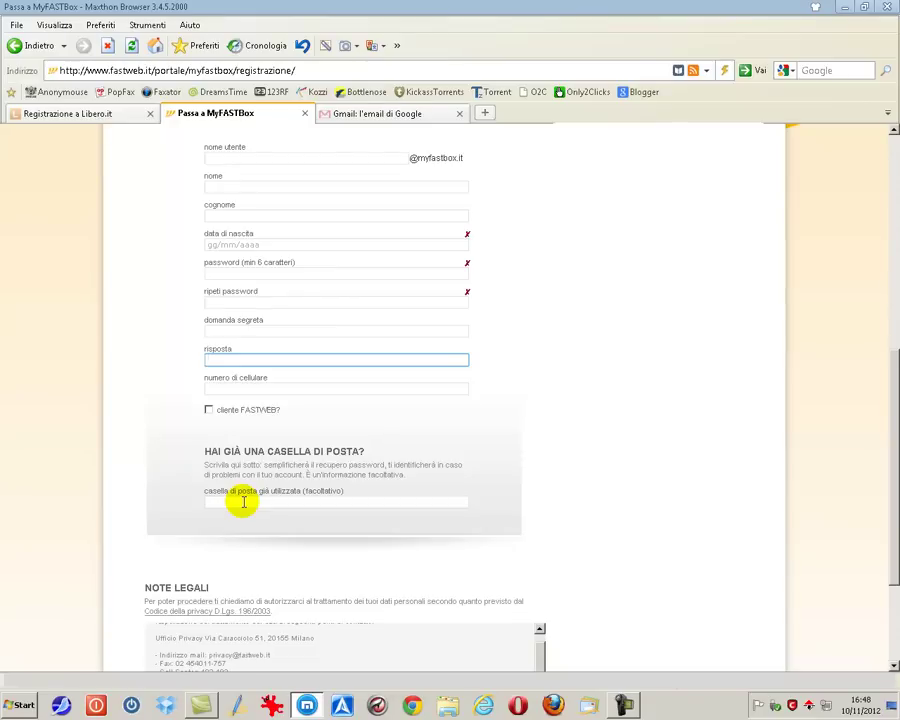
left_click(243, 502)
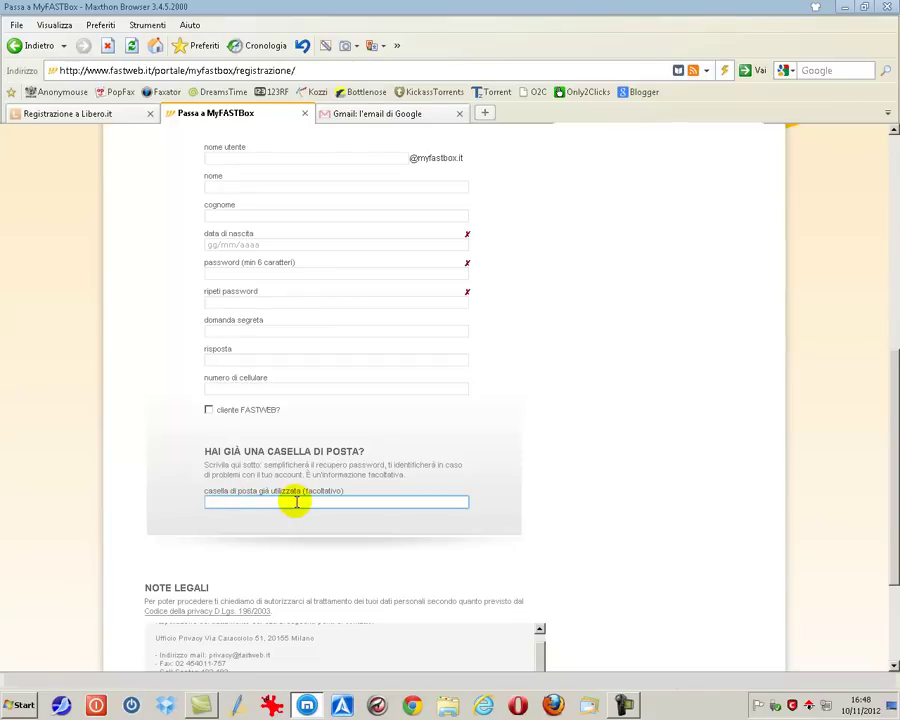
left_click_drag(412, 476, 195, 462)
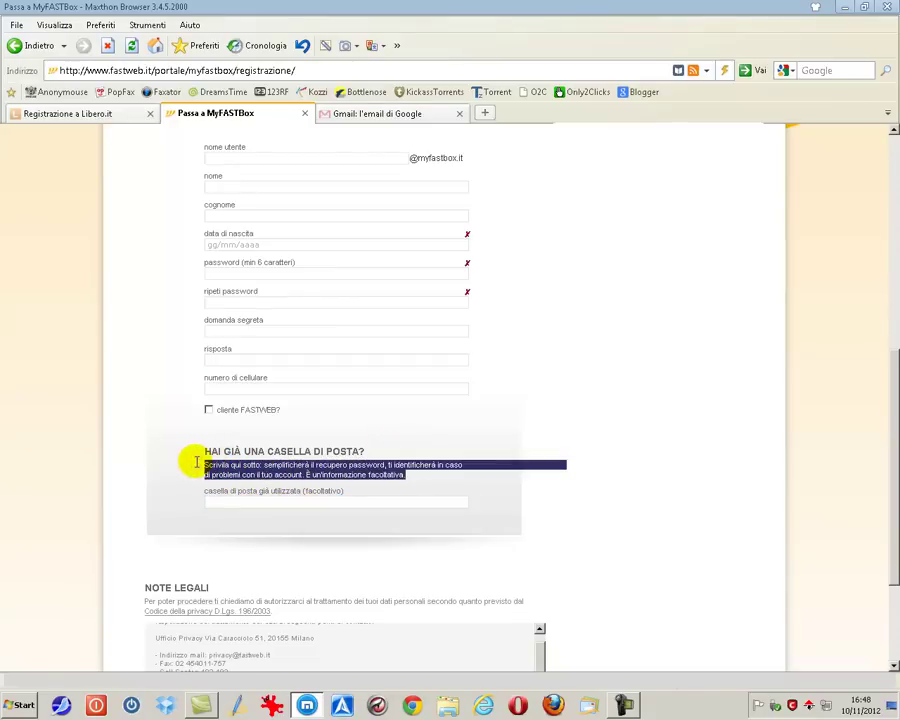
scroll(560, 470, "down", 3)
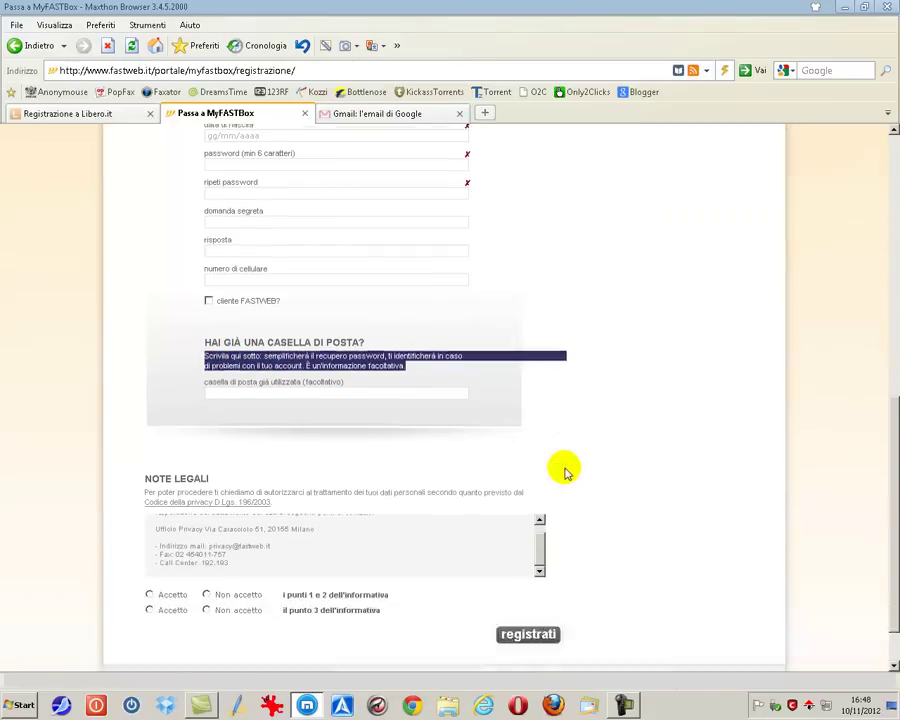
scroll(538, 488, "up", 5)
scroll(539, 484, "down", 5)
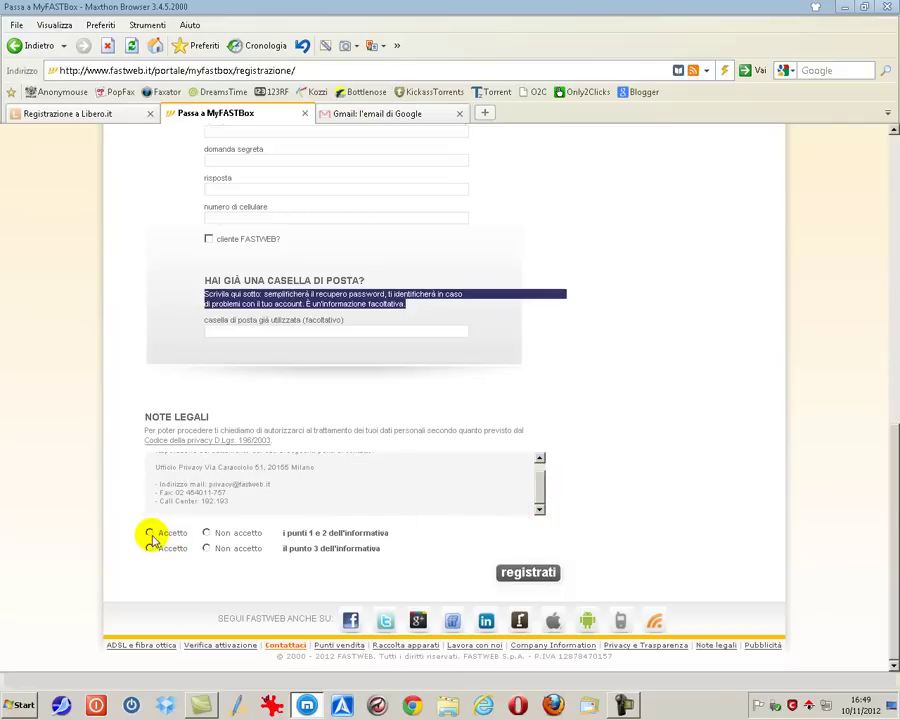
left_click(150, 534)
left_click(206, 547)
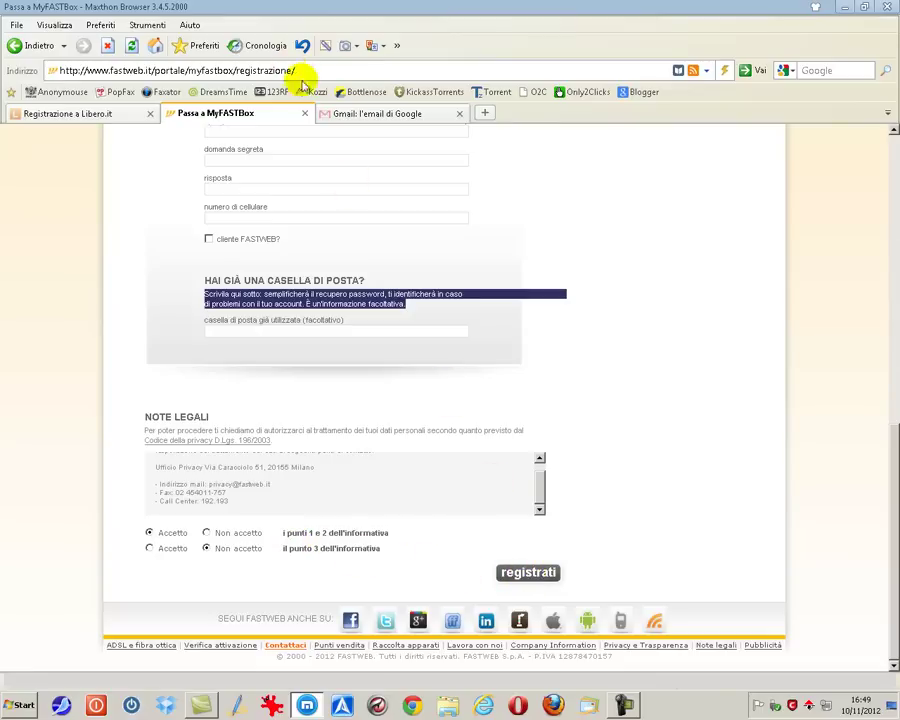
left_click(353, 117)
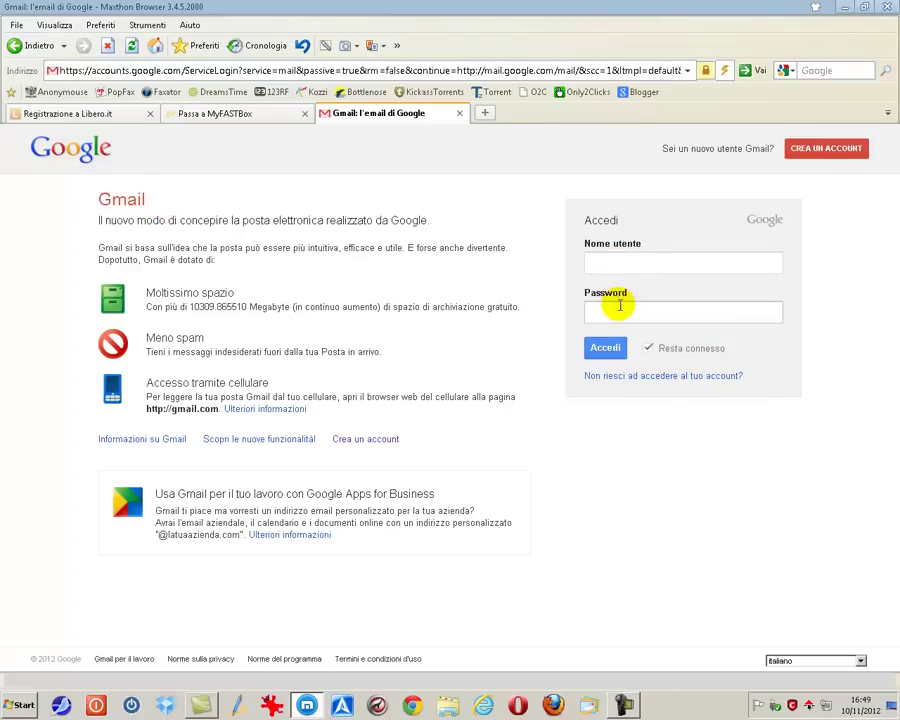
Step: Leave the Gmail sign-in fields and follow Crea un account to Google's sign-up form
left_click(616, 261)
left_click(619, 311)
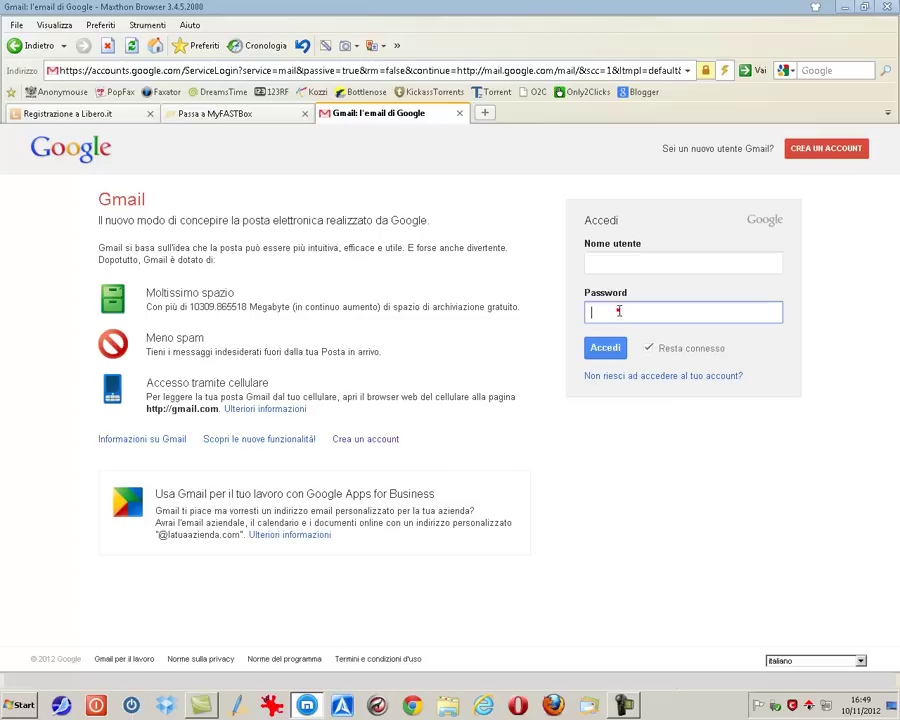
left_click(603, 262)
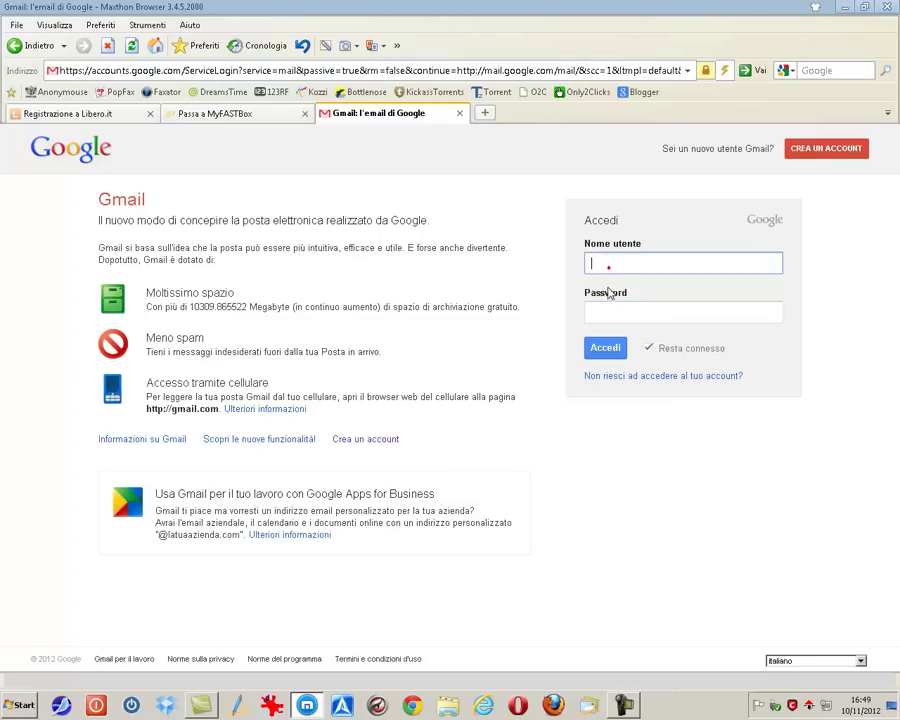
left_click(355, 444)
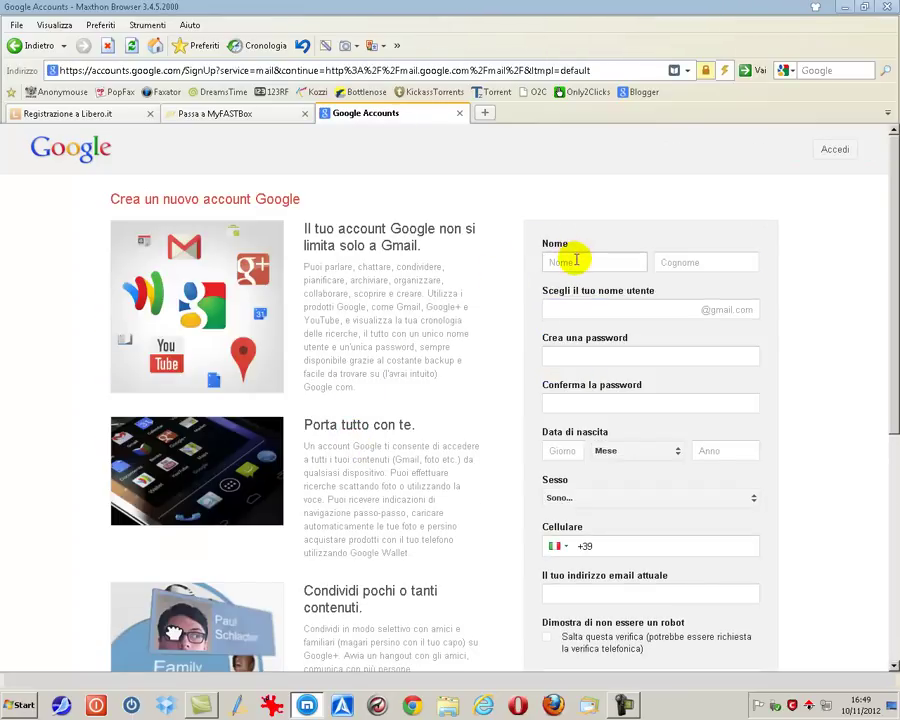
Step: Step through the name, username and password fields of the Google sign-up form
left_click(576, 260)
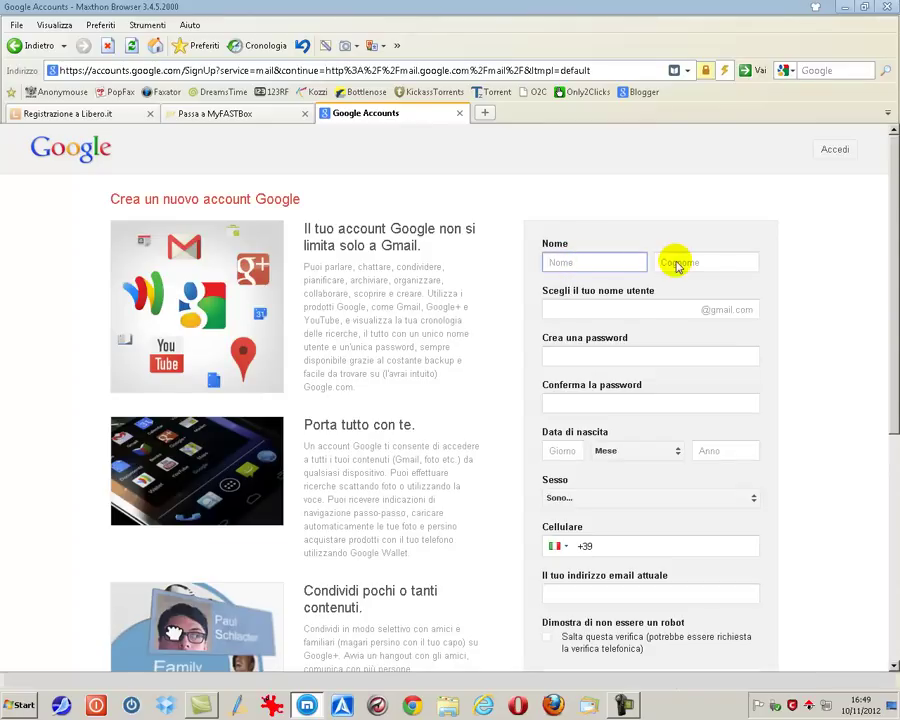
left_click(676, 263)
left_click(617, 318)
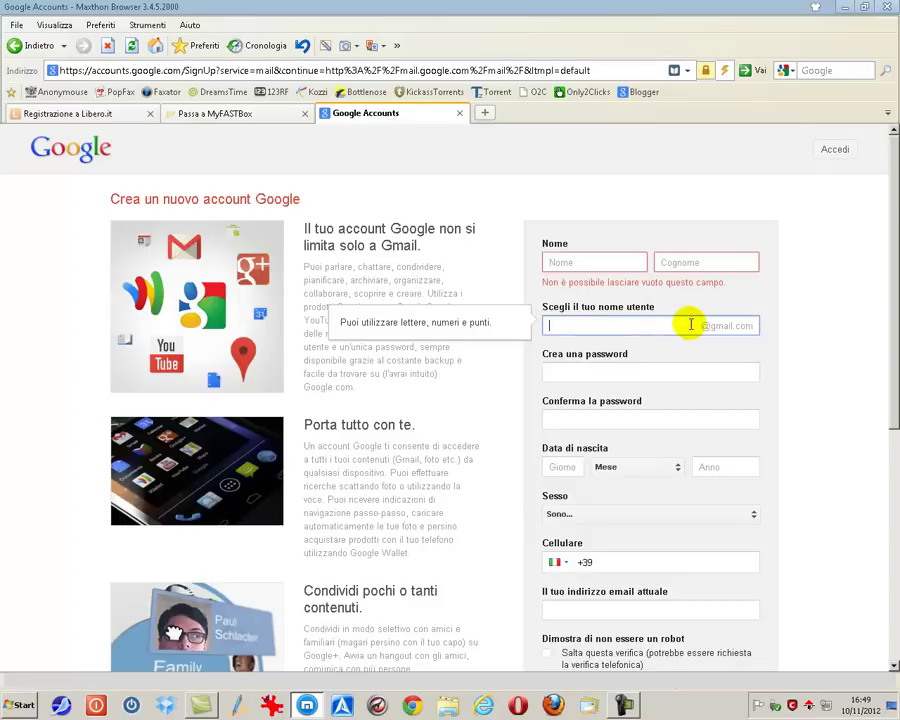
left_click(633, 366)
left_click(625, 430)
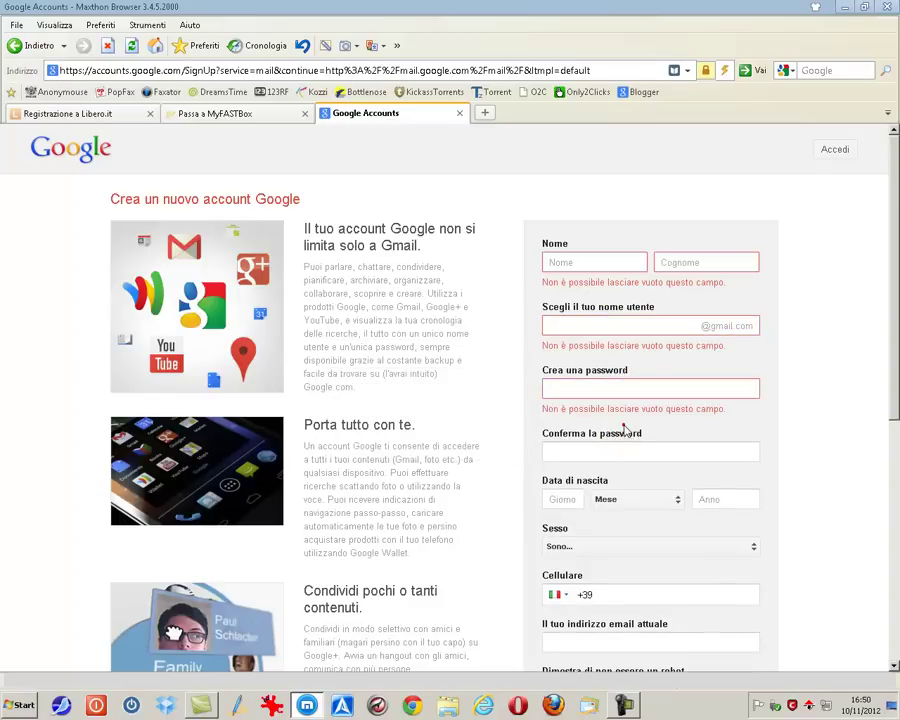
scroll(765, 440, "down", 1)
scroll(765, 440, "down", 3)
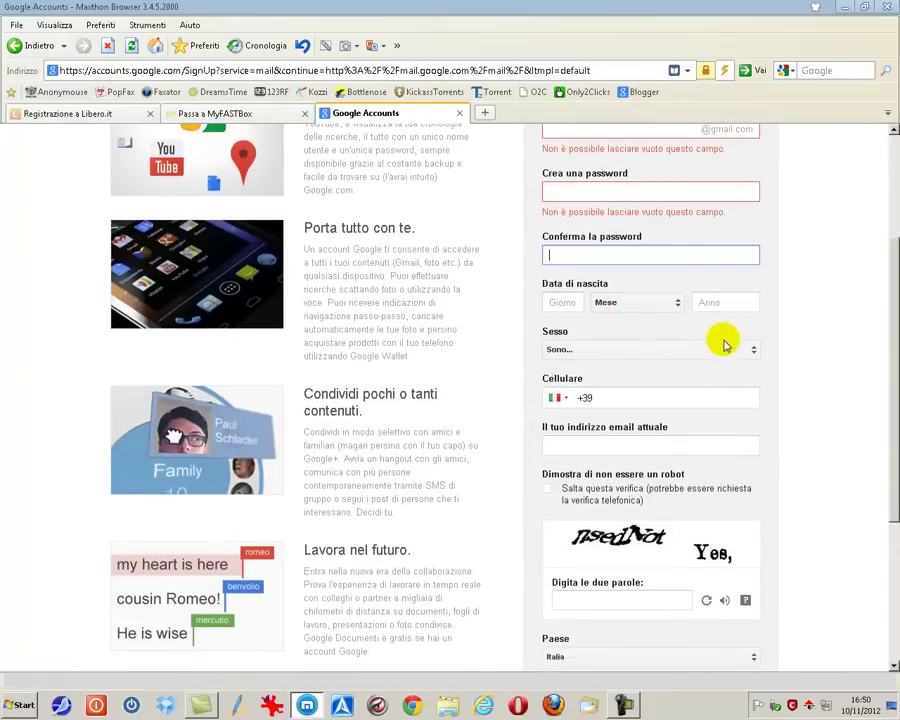
Step: Pass the phone, current e-mail and captcha fields, then accept the Termini di servizio
left_click(651, 398)
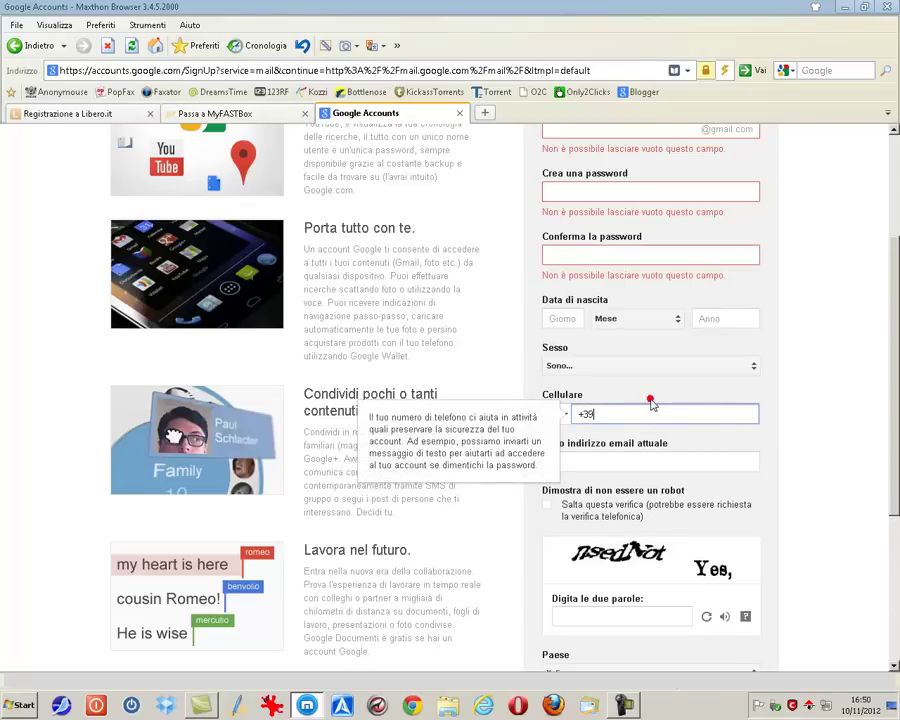
scroll(747, 420, "down", 3)
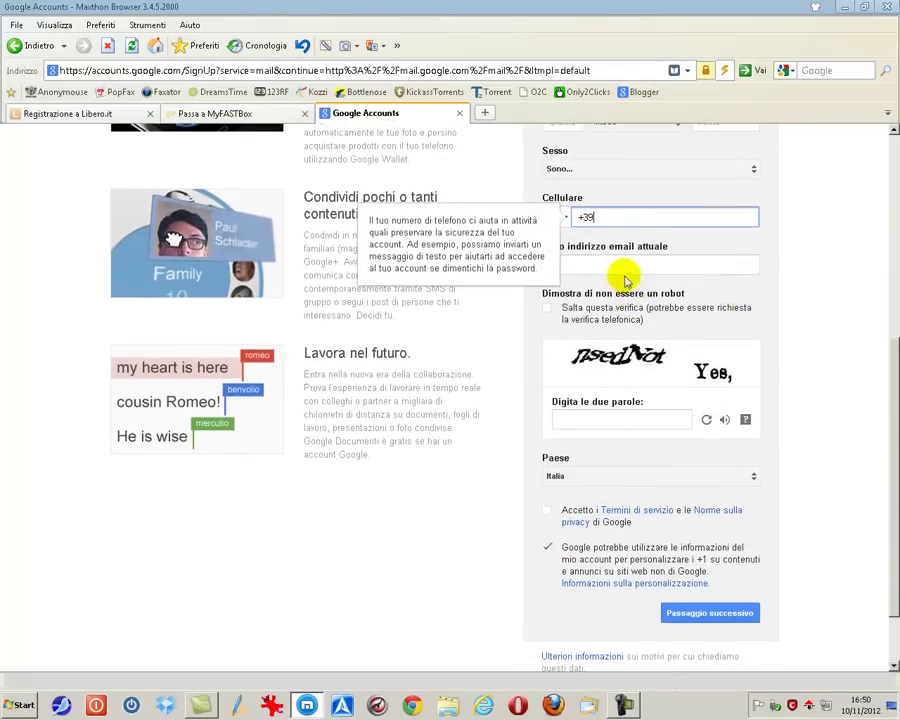
left_click(620, 266)
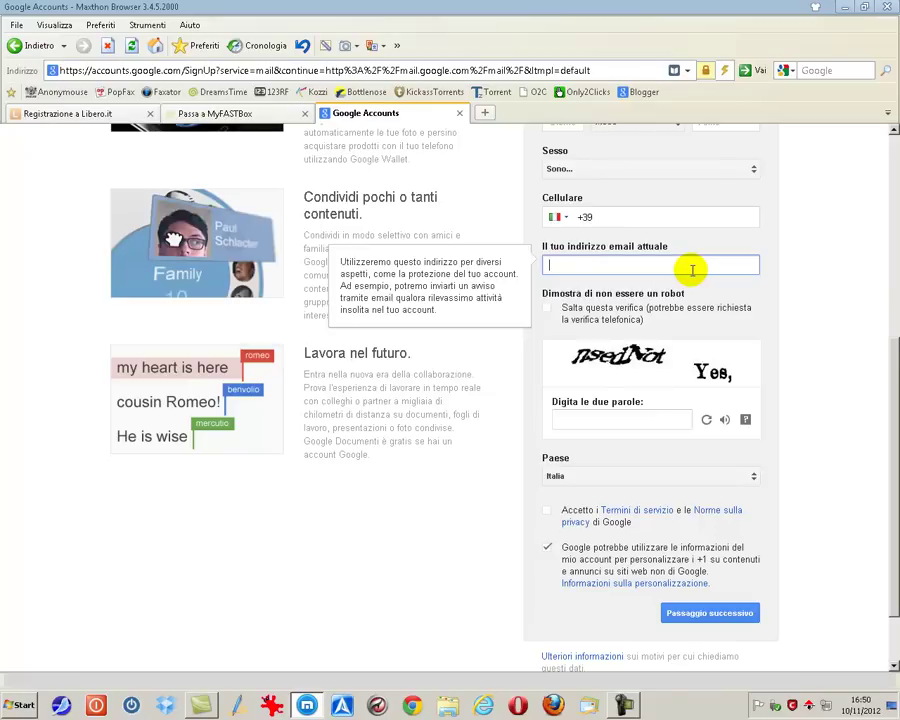
left_click(562, 420)
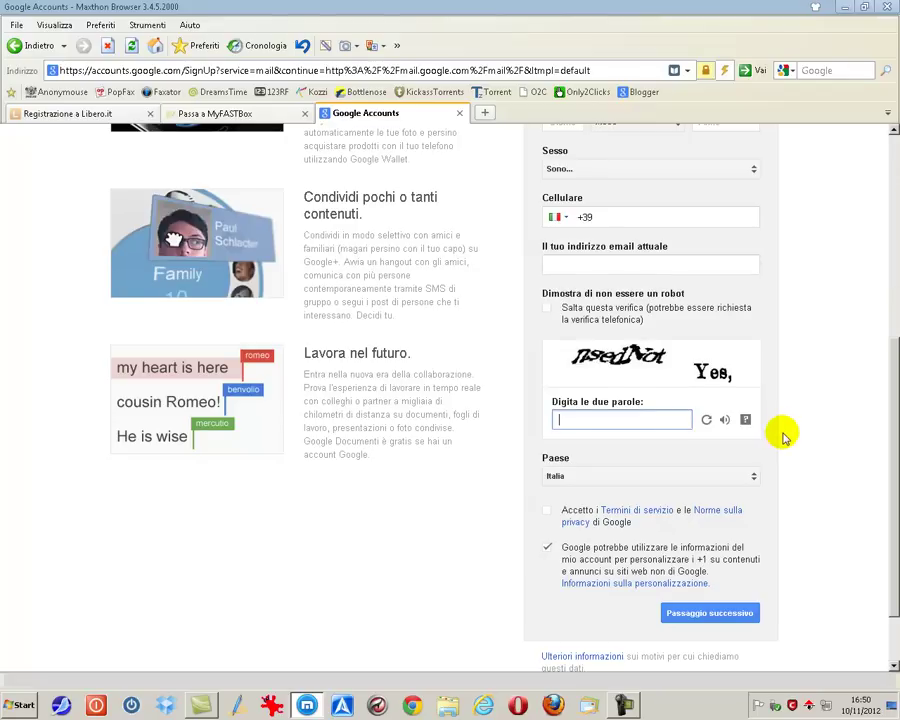
scroll(784, 437, "down", 2)
left_click(548, 432)
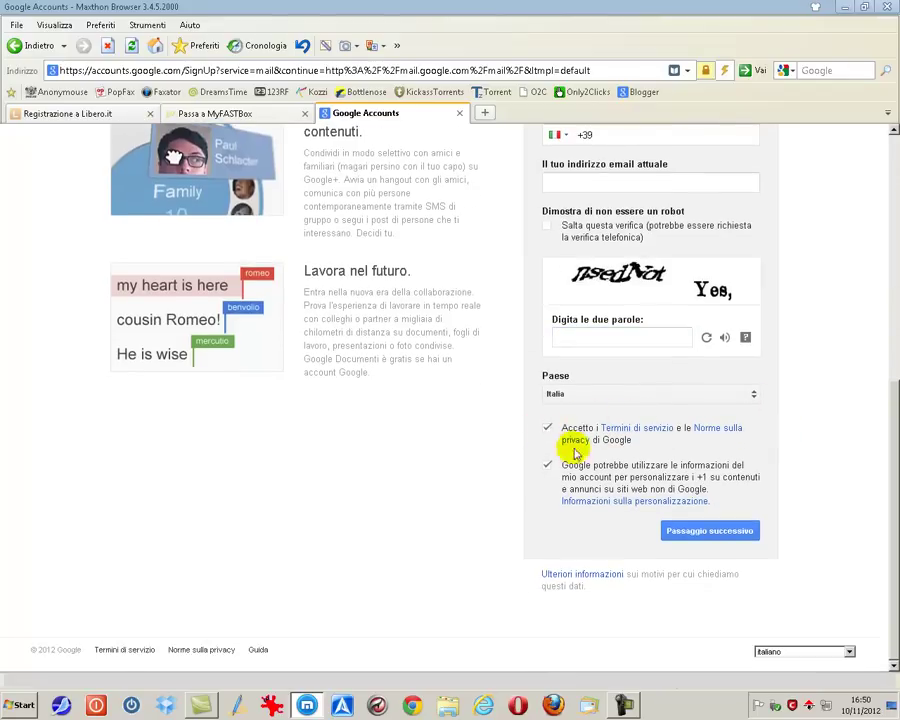